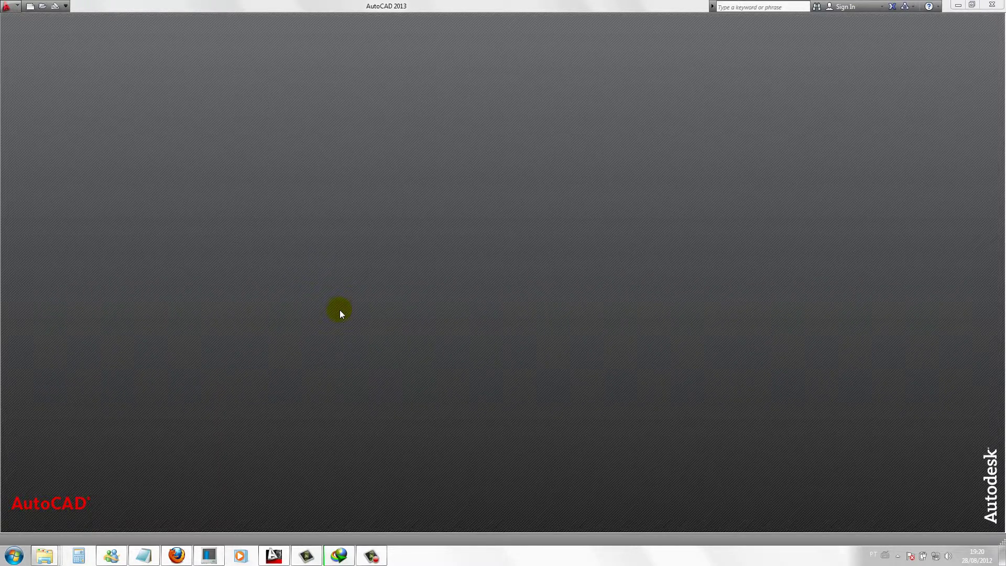
- Open the Camada_14.dwt template from Recent Documents and pan the floor plan into view
click(11, 6)
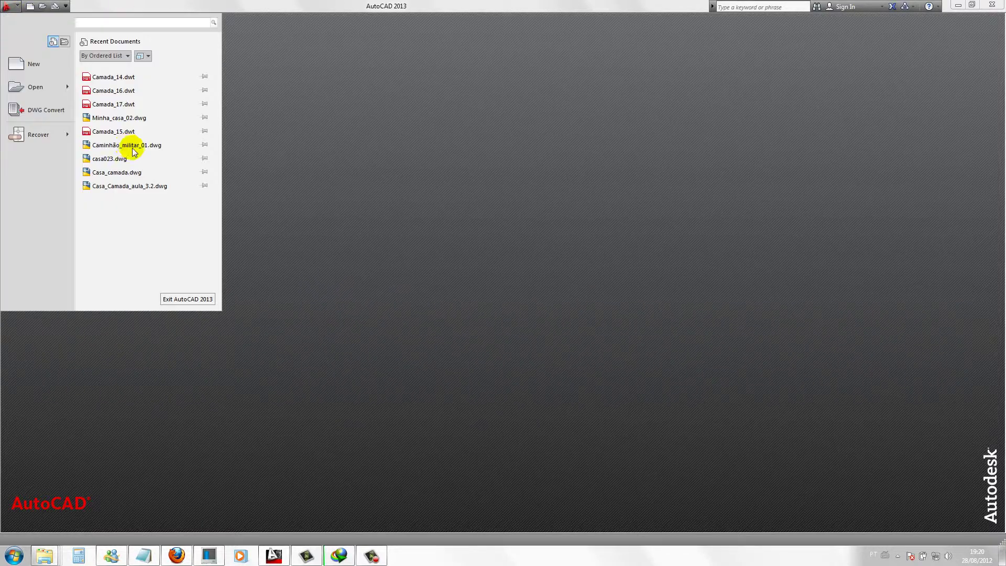
mouse_move(113, 77)
click(128, 78)
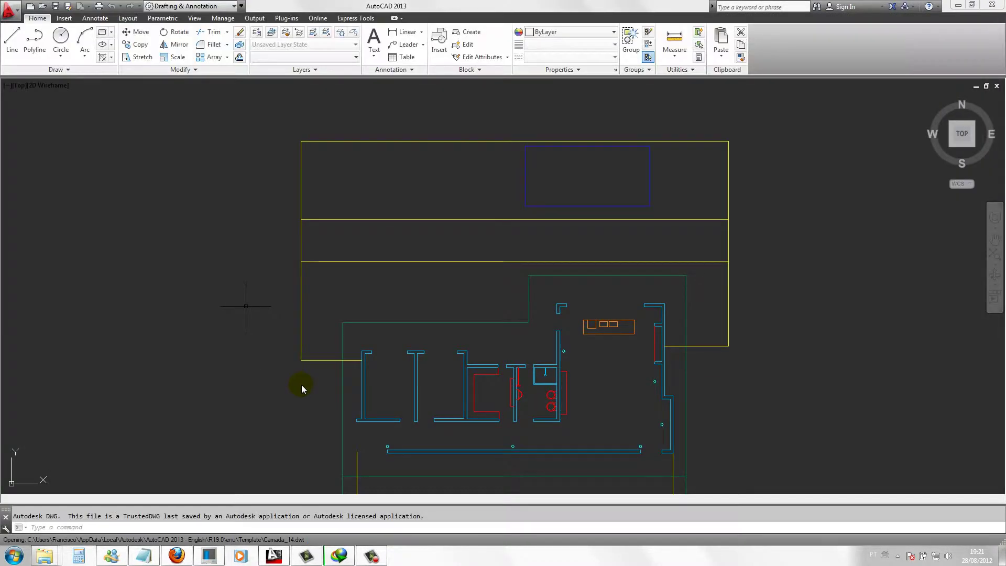
text(p)
key(Return)
drag(487, 314, 421, 278)
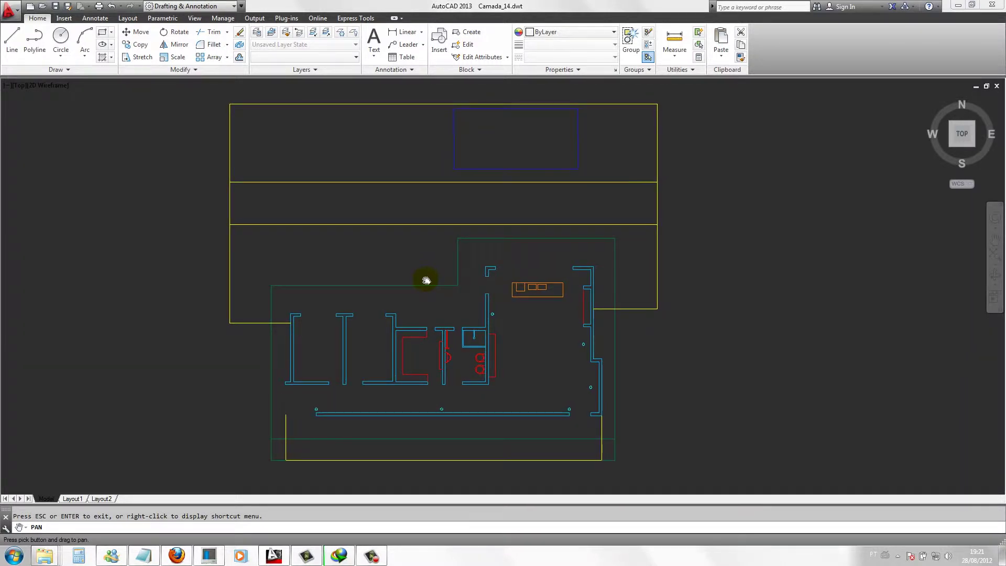
key(Escape)
text(U)
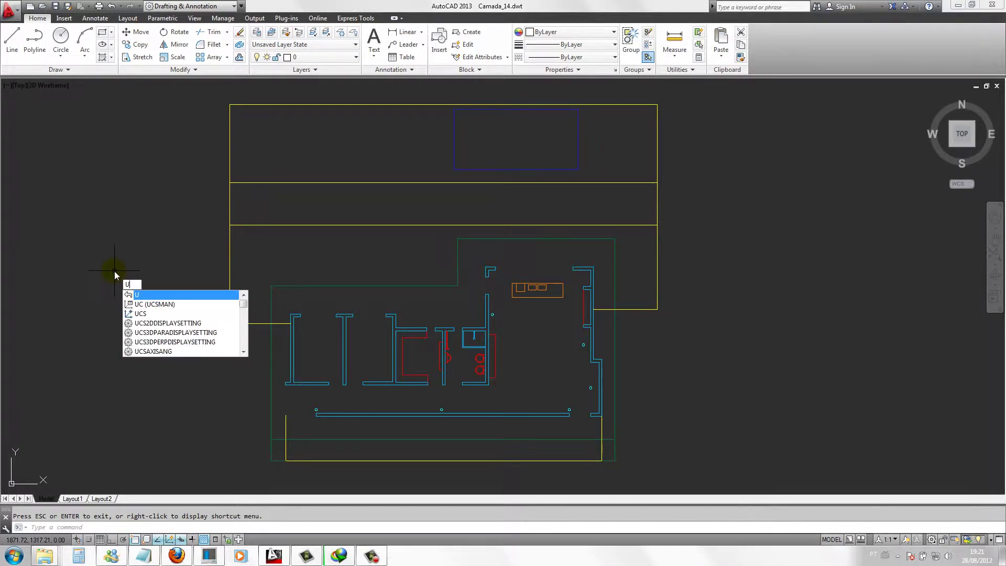
key(Return)
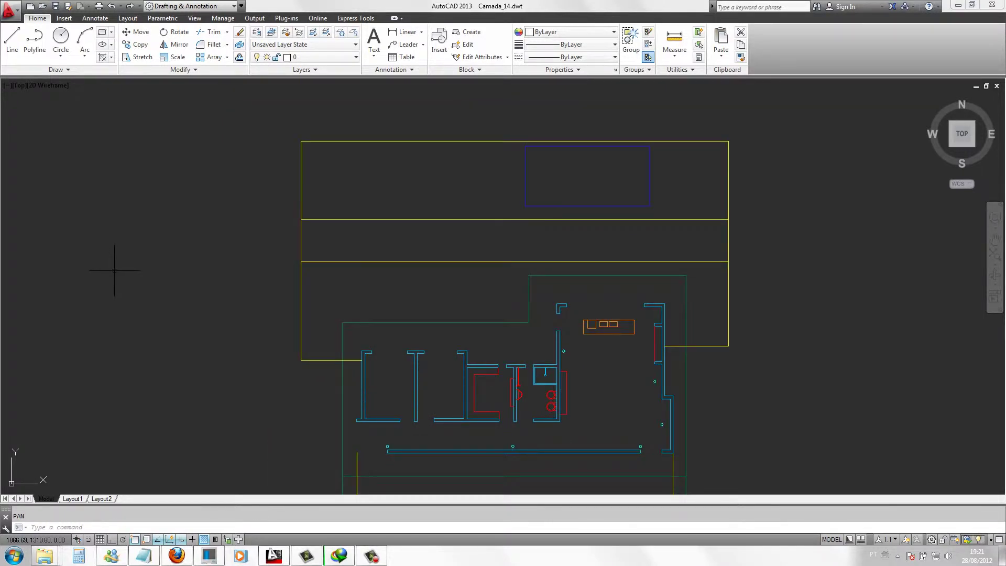
text(unit)
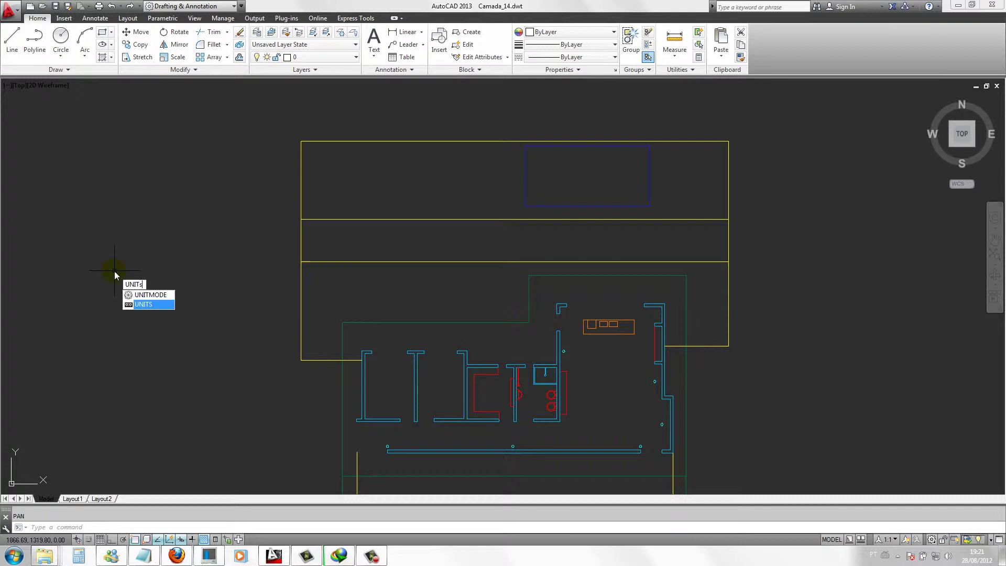
key(Tab)
key(Return)
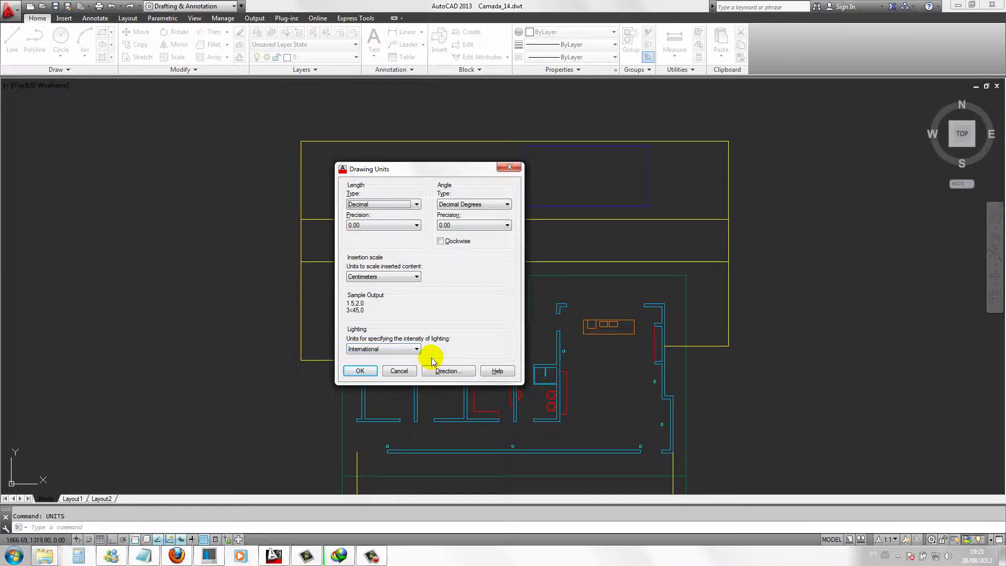
click(359, 370)
text(I)
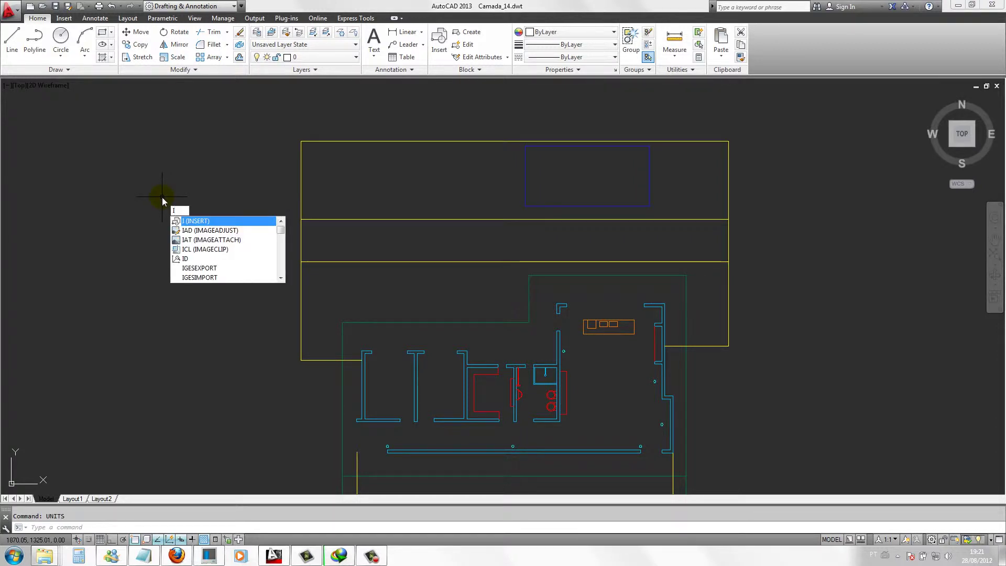
- Choose Sofa.dwg as the block to insert at scale 1
click(198, 222)
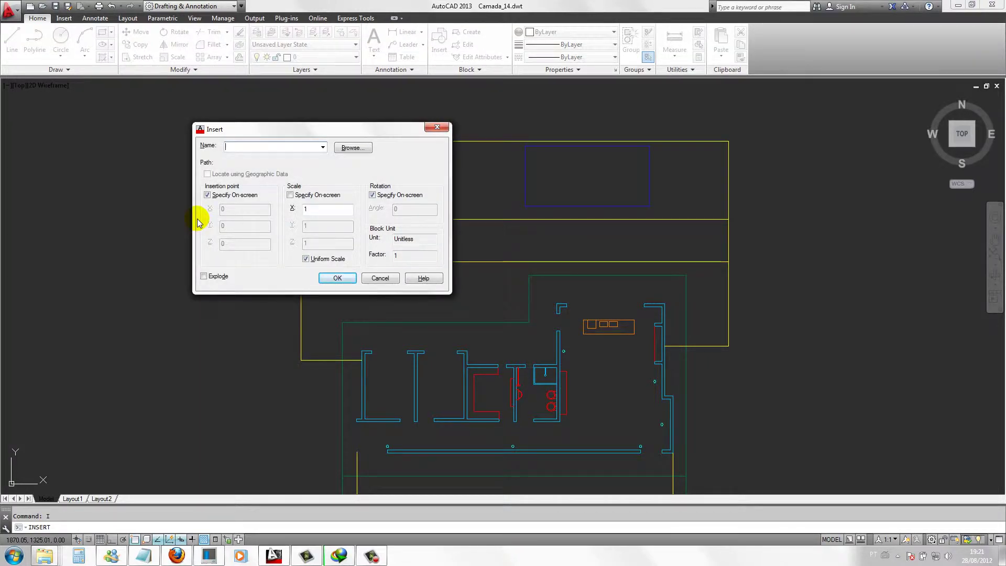
click(352, 147)
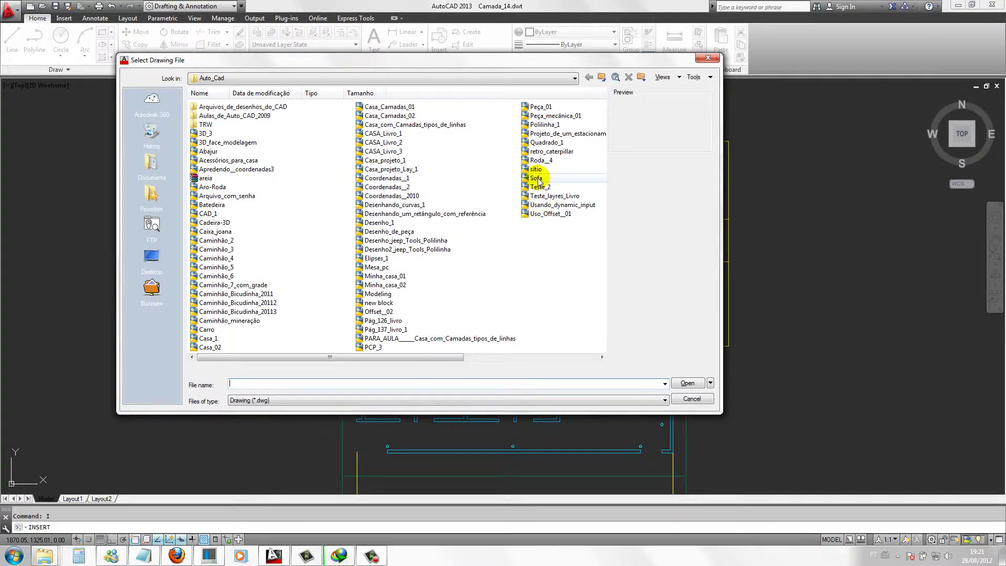
click(537, 178)
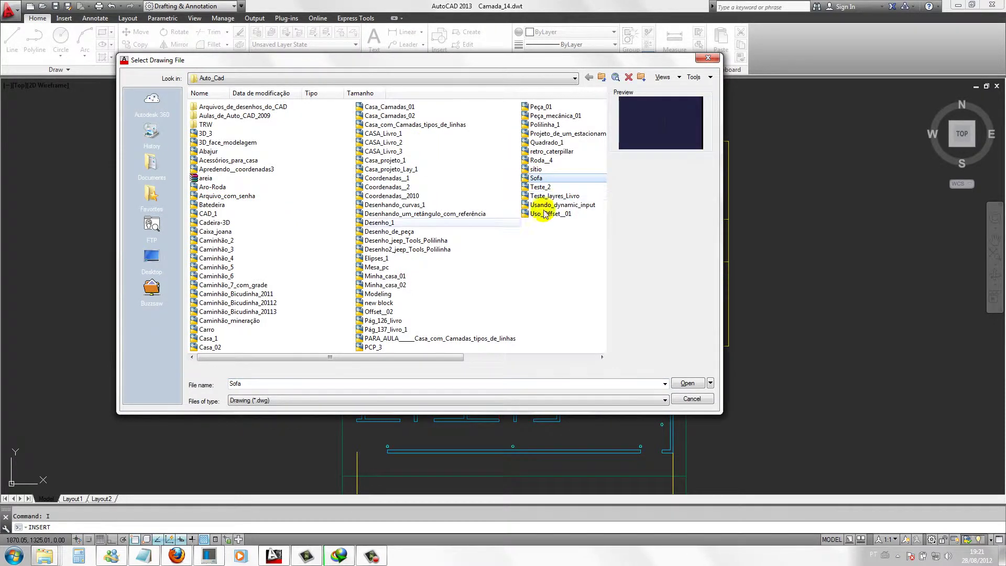
click(690, 386)
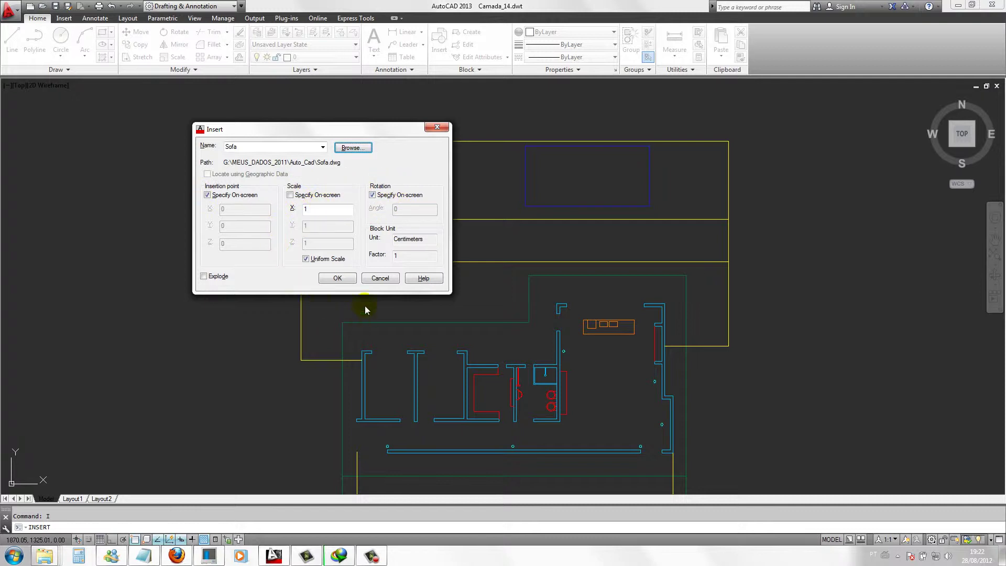
click(340, 279)
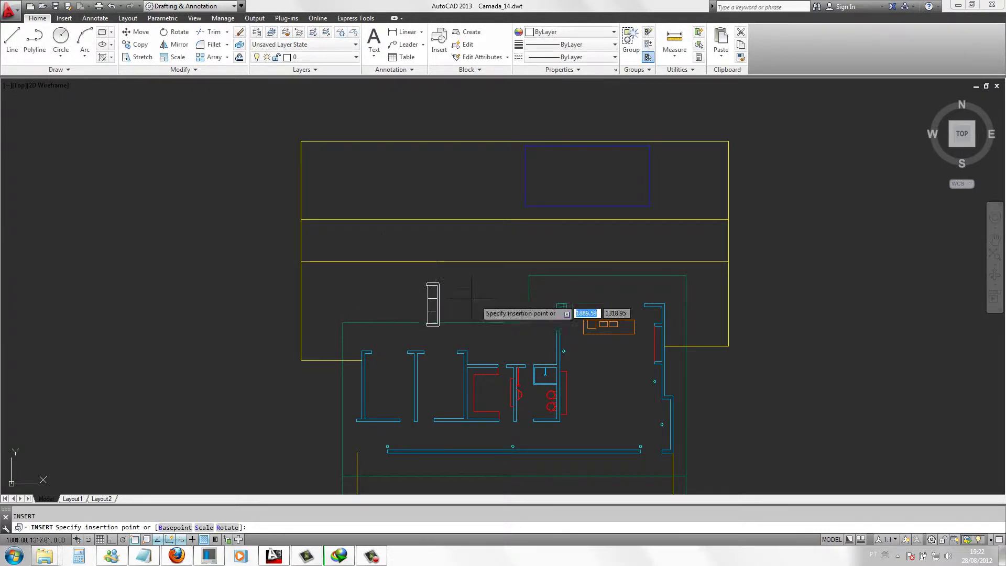
- With Ortho on, set the sofa's insertion point in the living room east of the bathroom
scroll(613, 386, up, 2)
scroll(614, 387, up, 2)
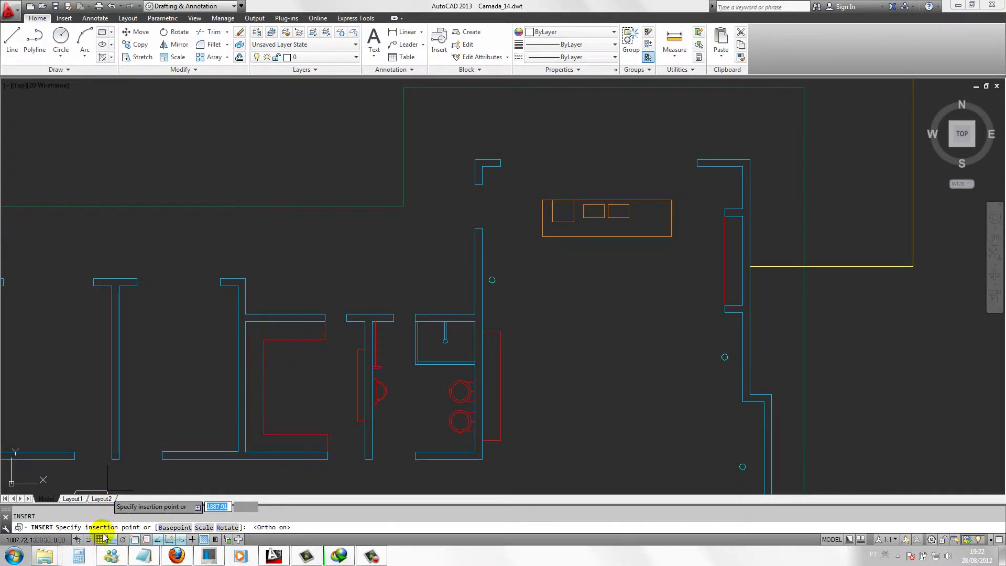
click(110, 541)
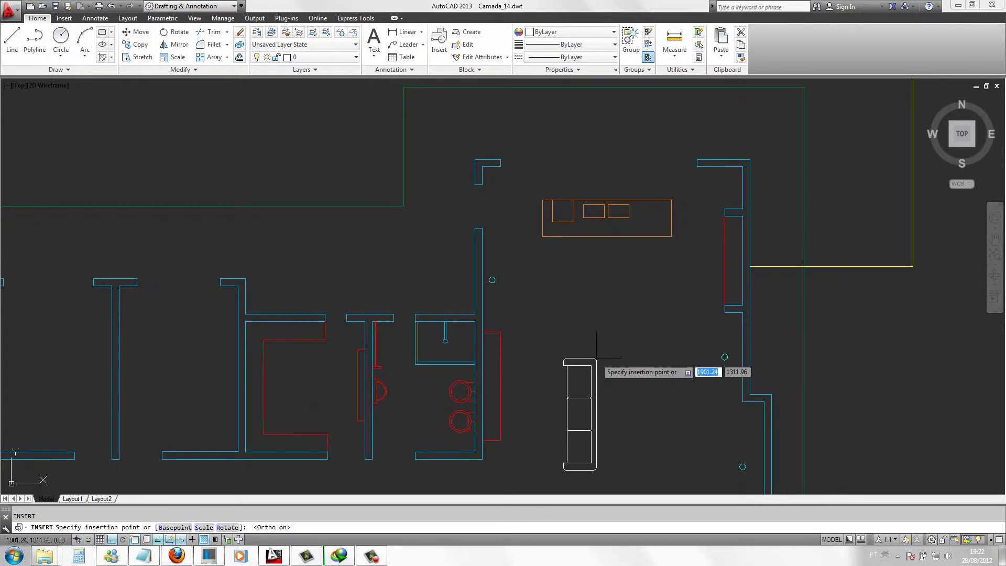
scroll(589, 306, down, 3)
scroll(586, 383, up, 2)
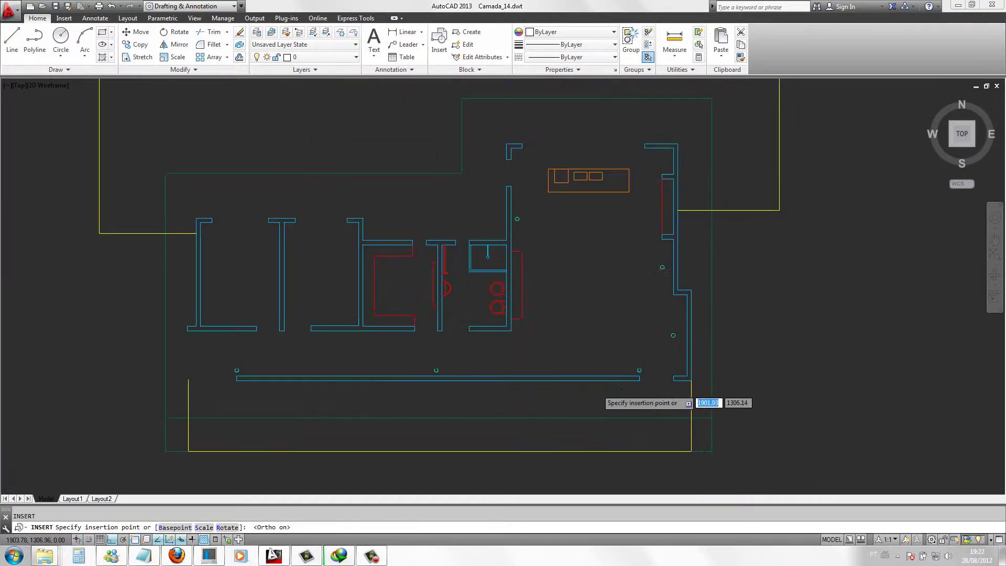
scroll(595, 259, up, 2)
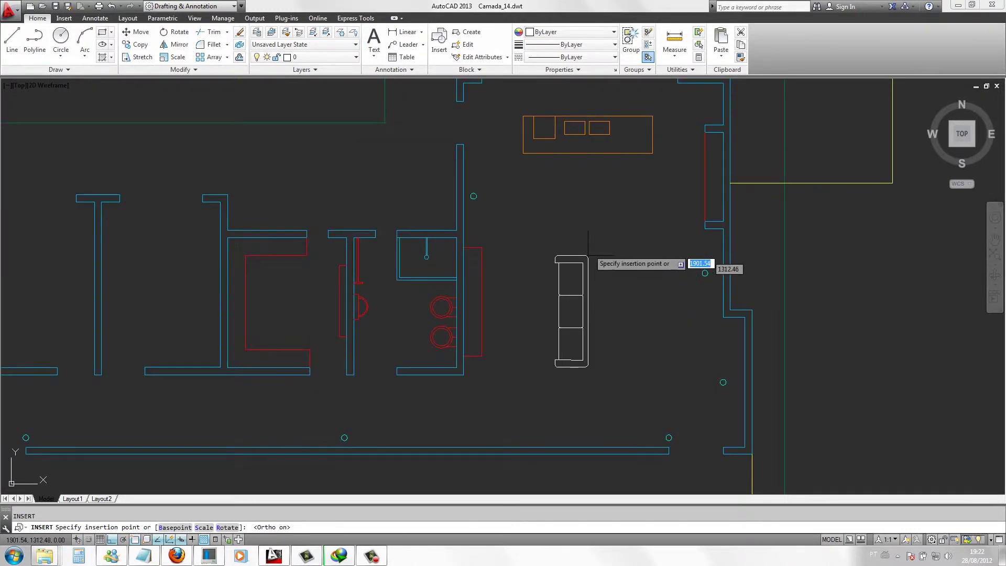
click(610, 244)
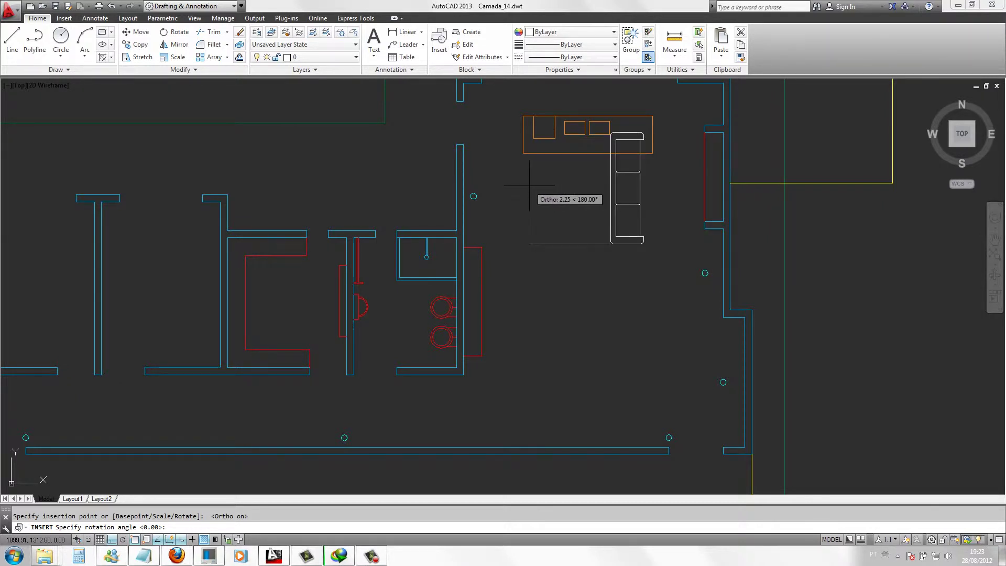
- Set the sofa's rotation angle to 0° with Ortho on
key(F8)
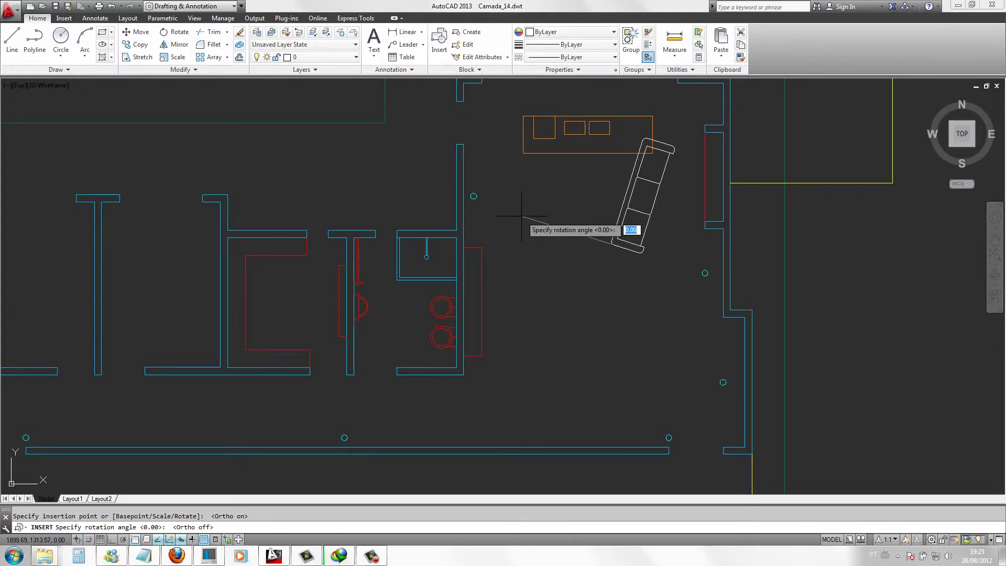
key(F8)
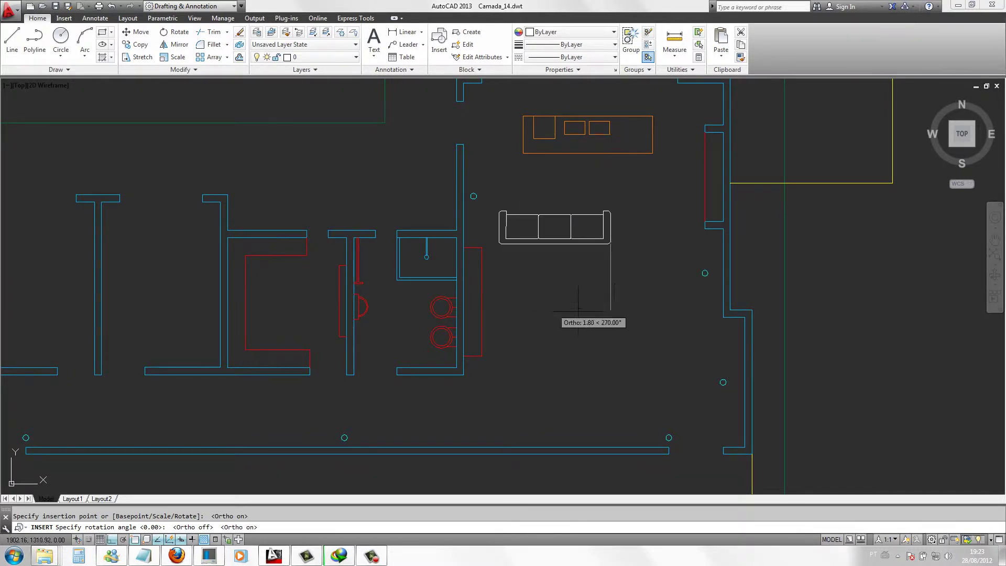
click(663, 245)
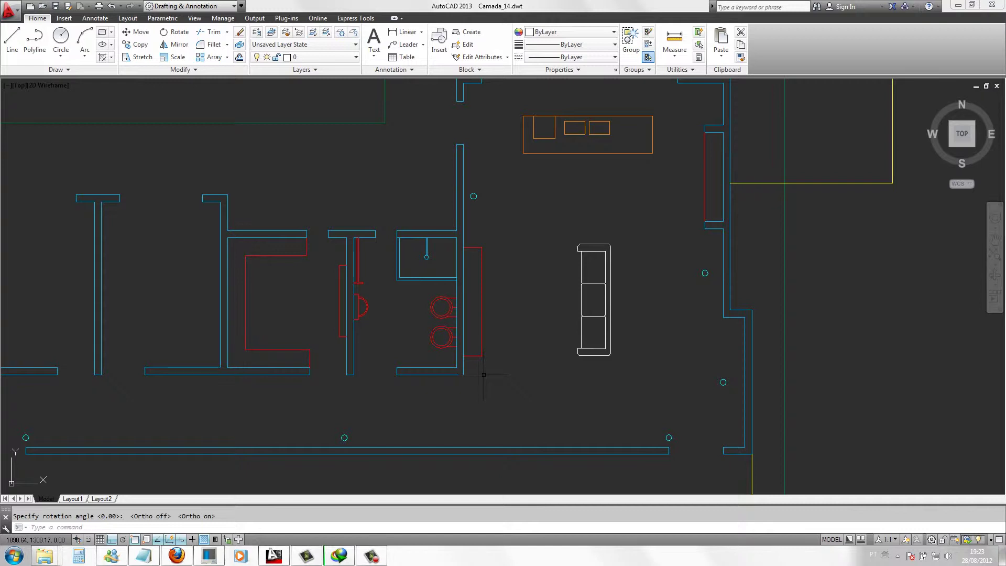
- Open the Layer Properties Manager with LA, showing all 11 layers with 0 current
scroll(517, 332, down, 4)
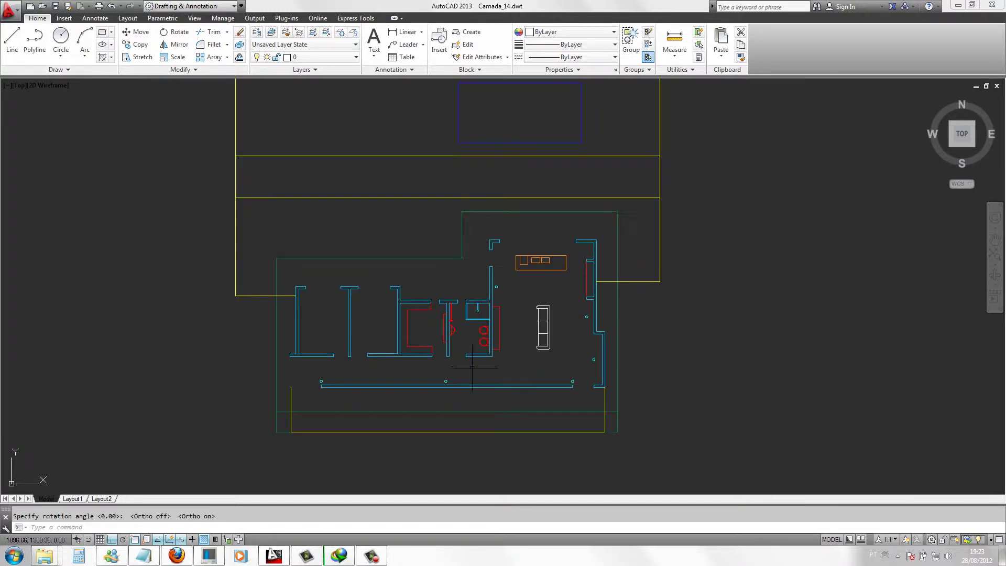
scroll(486, 347, up, 2)
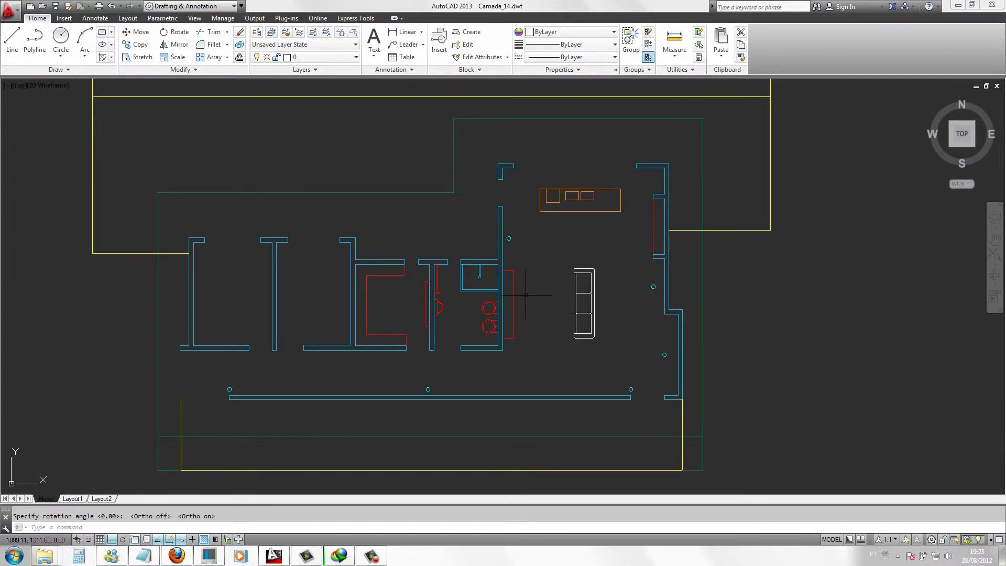
click(589, 335)
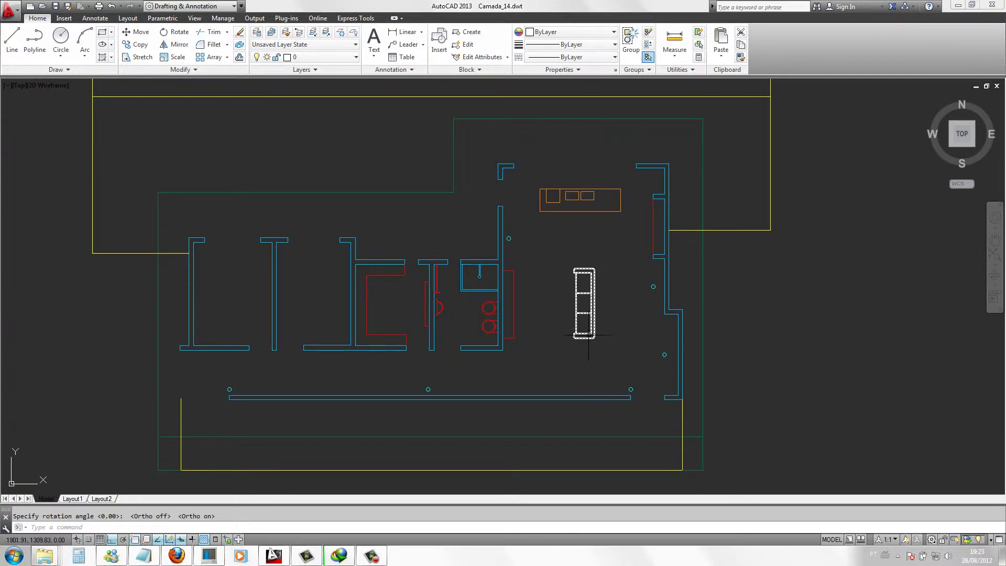
key(Escape)
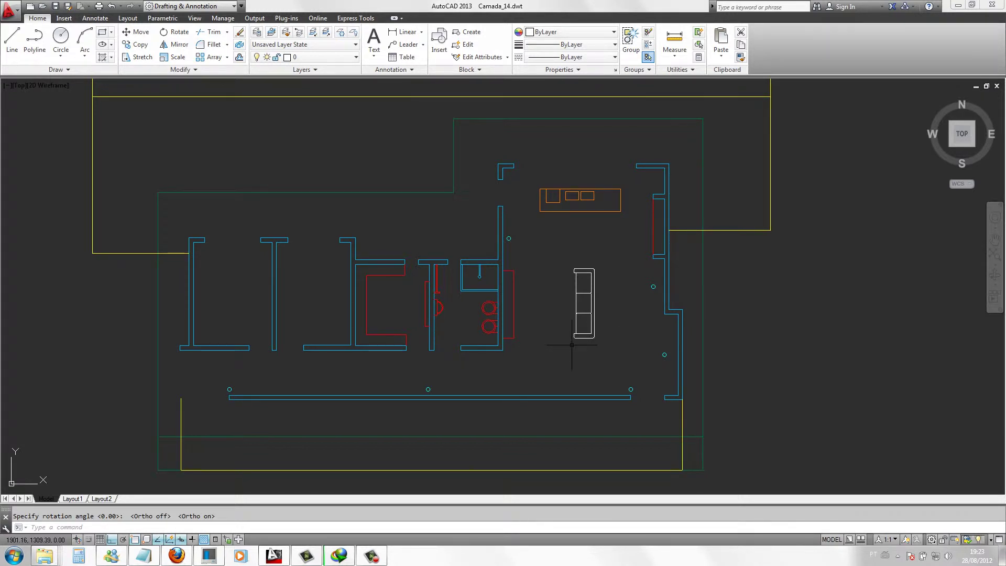
mouse_move(503, 351)
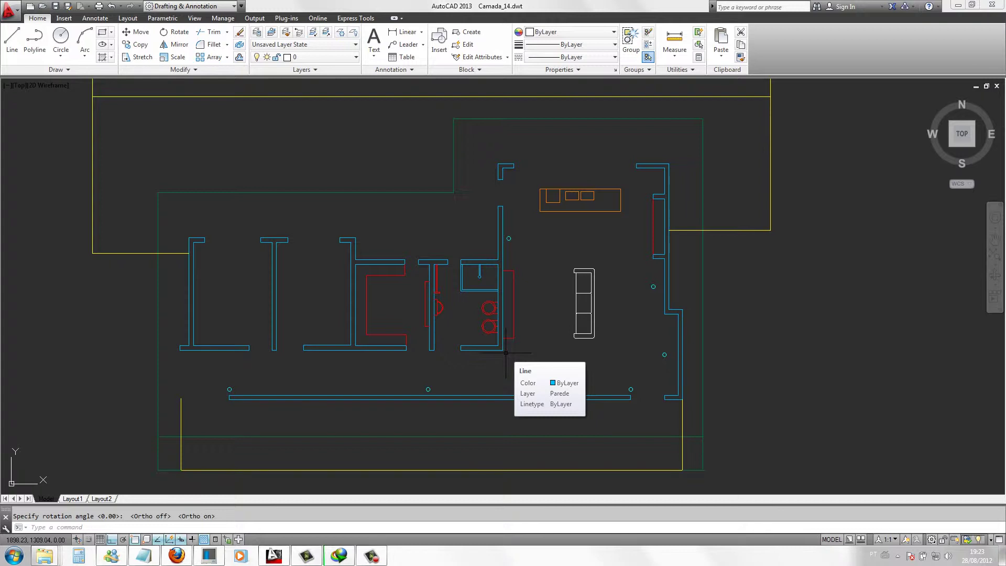
text(la)
key(Return)
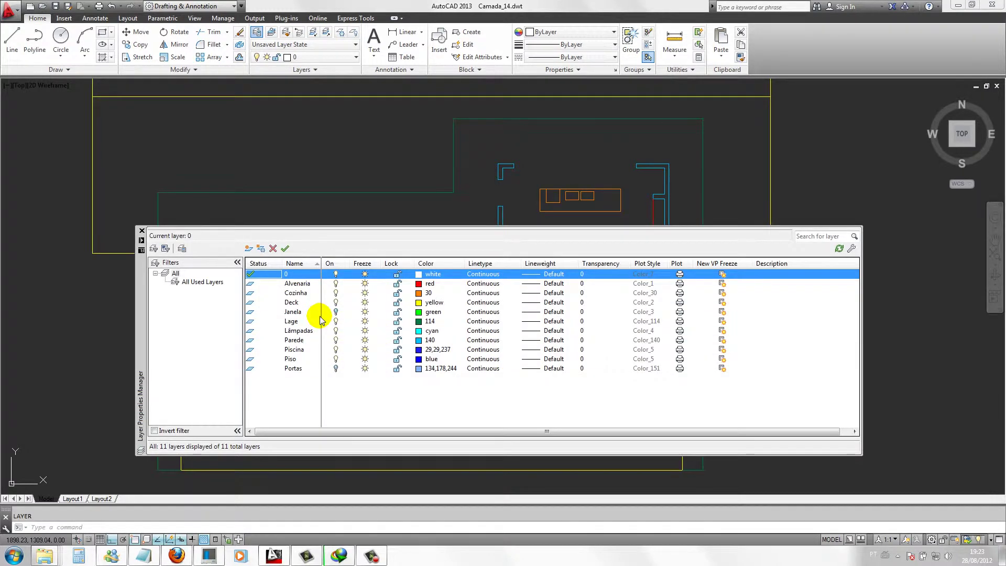
- Switch on the Janela and Portas layers, then close the Layer Properties Manager
click(335, 313)
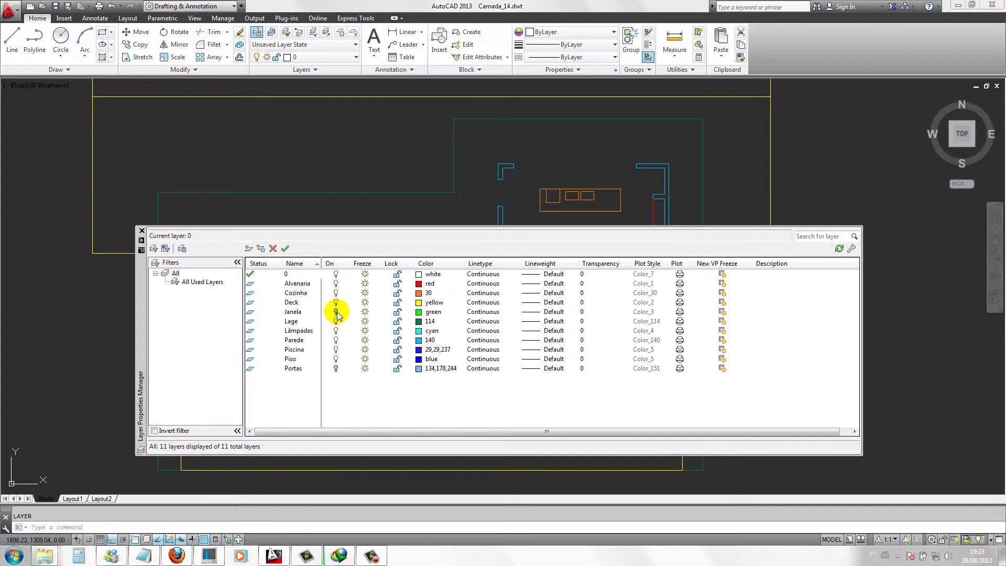
click(334, 368)
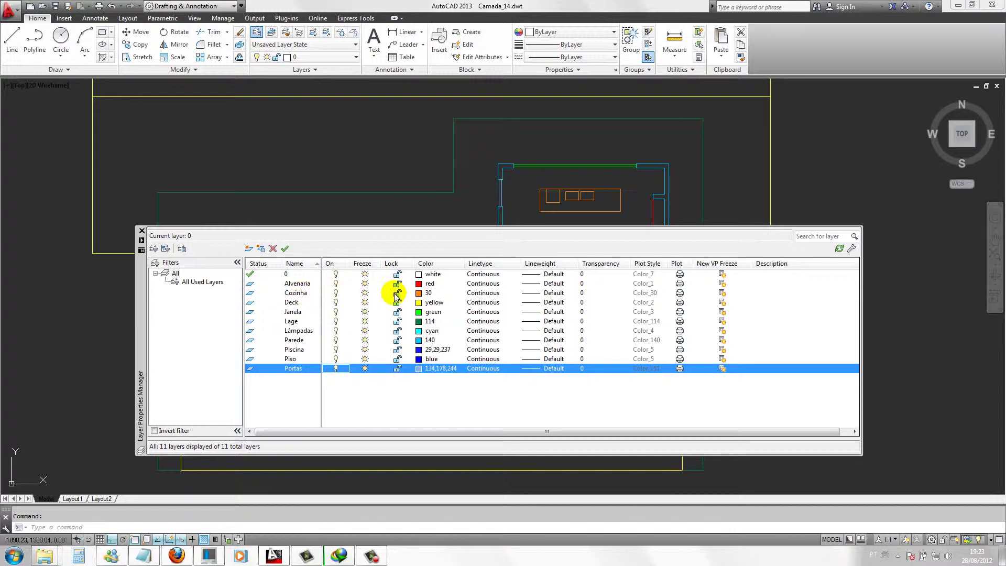
click(142, 231)
text(m)
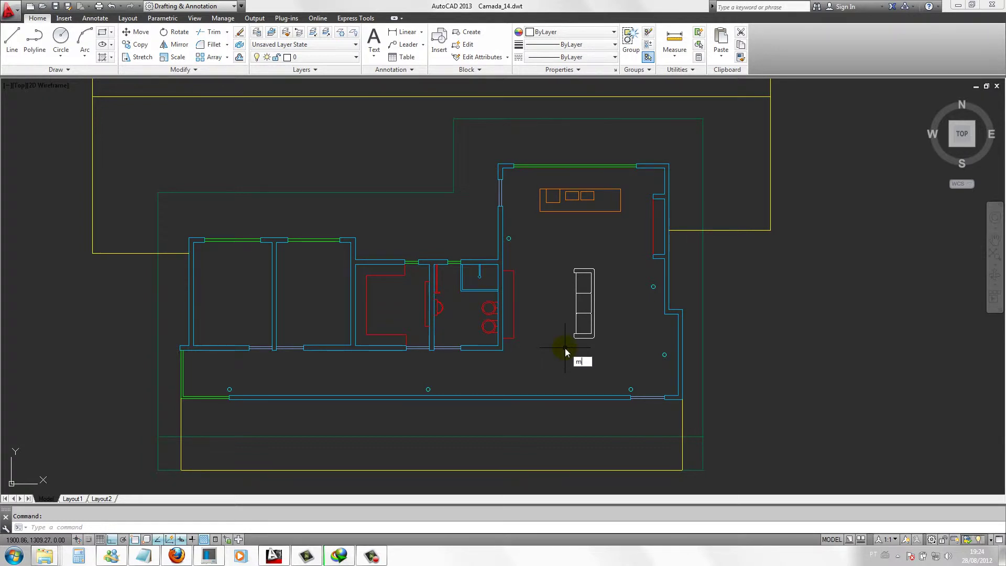
- In the Properties palette, with nothing selected, change the current layer from 0 to Cozinha
text(o)
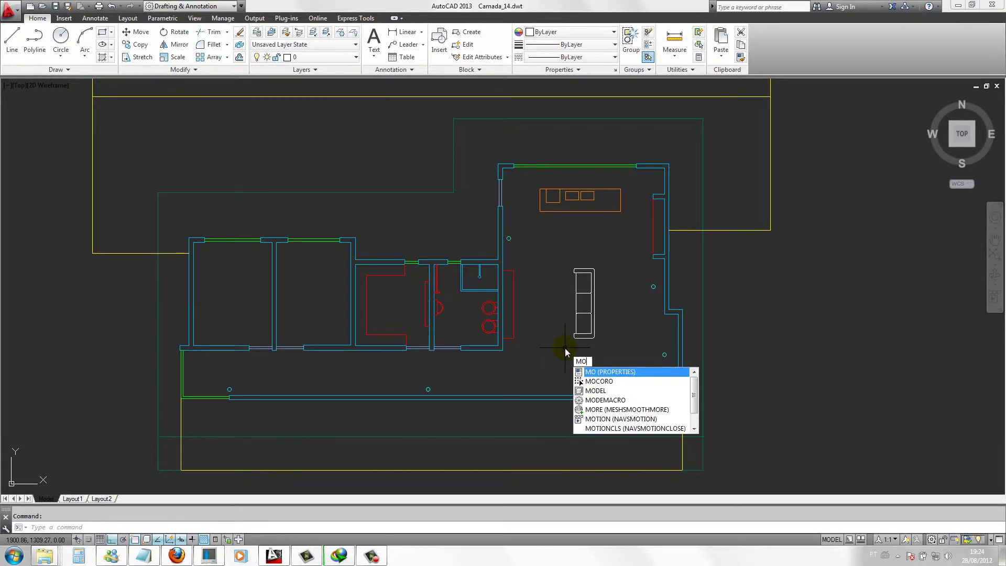
key(Return)
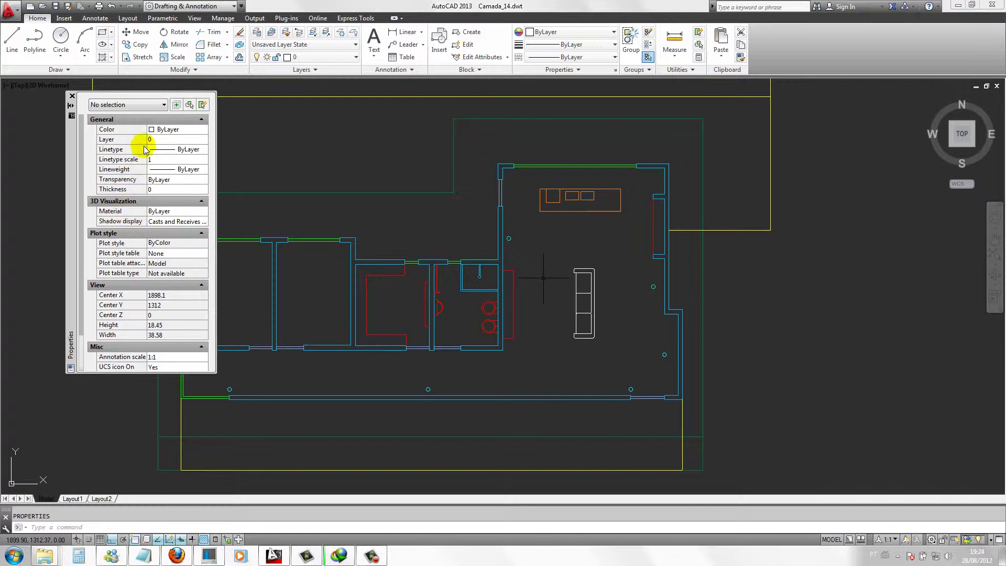
click(162, 140)
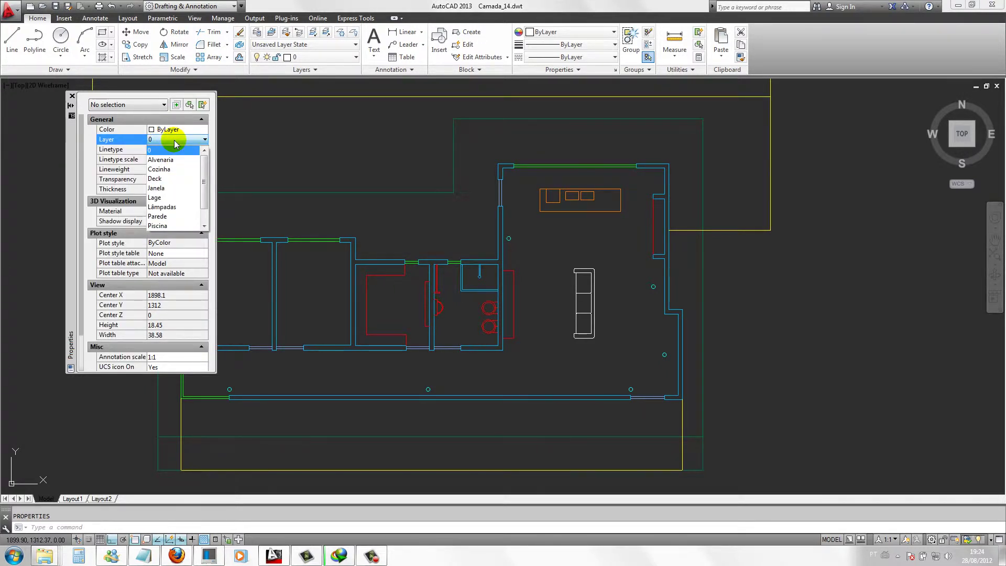
click(169, 169)
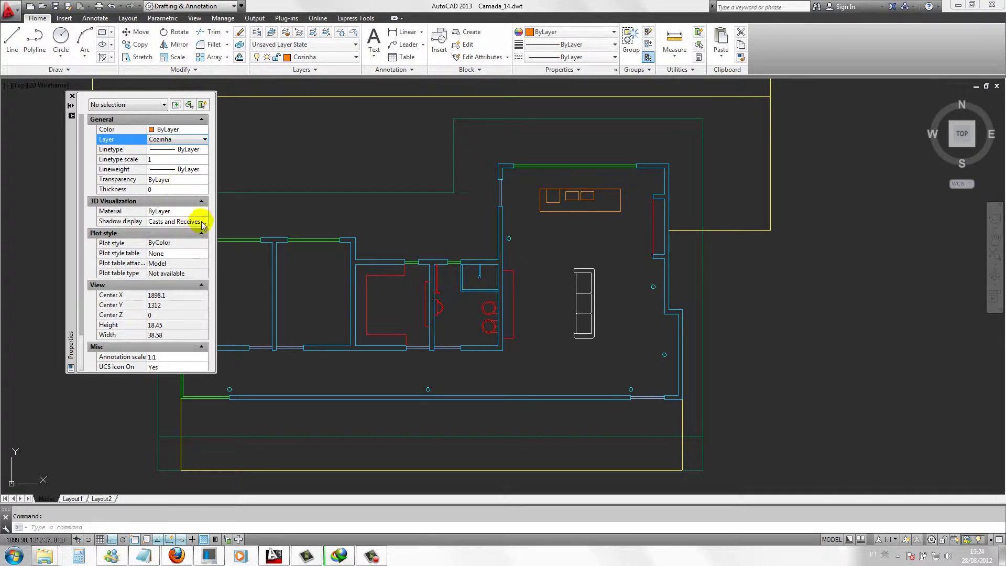
- Put the selected sofa block on the Cozinha layer, then close Properties and clear the selection
click(610, 349)
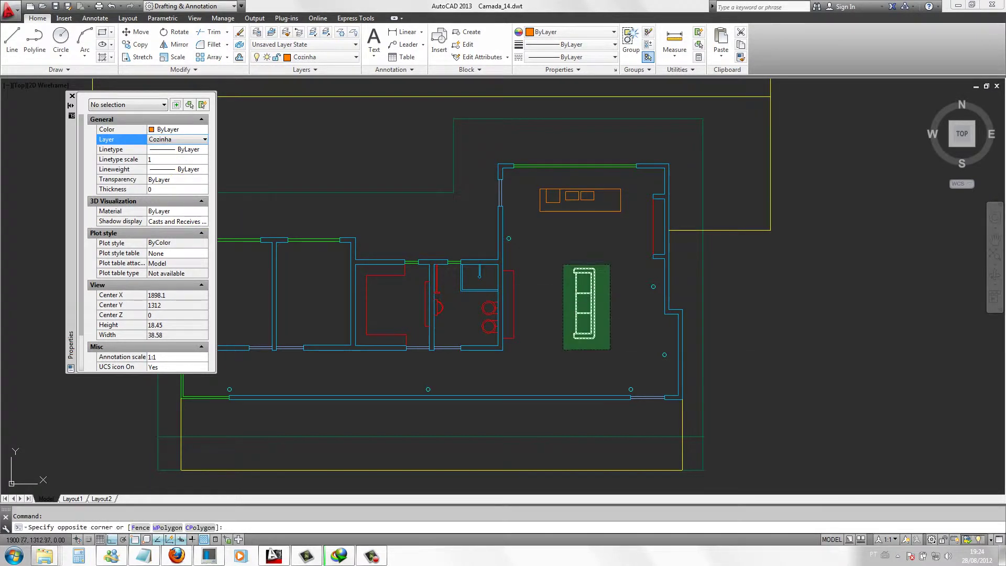
click(561, 261)
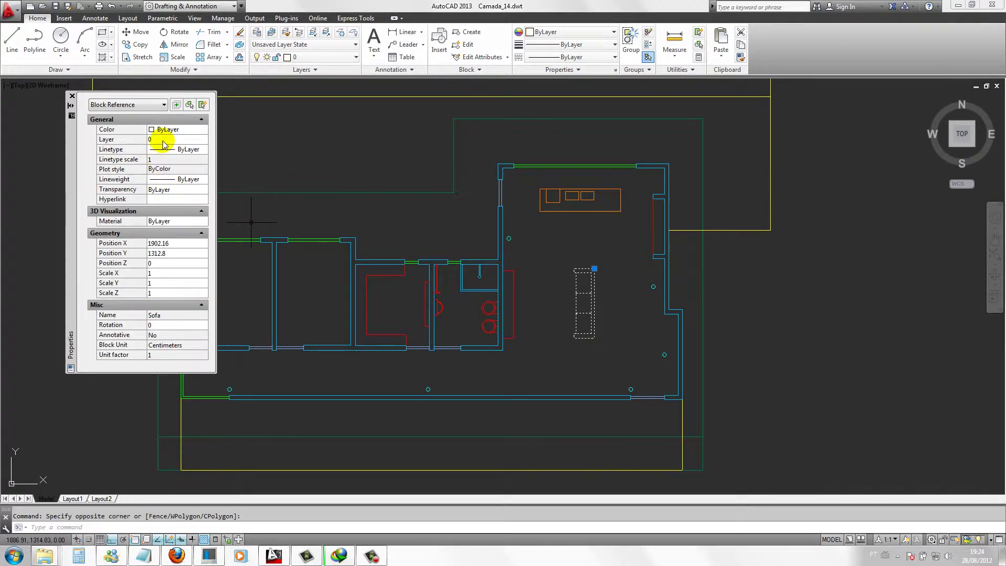
click(164, 141)
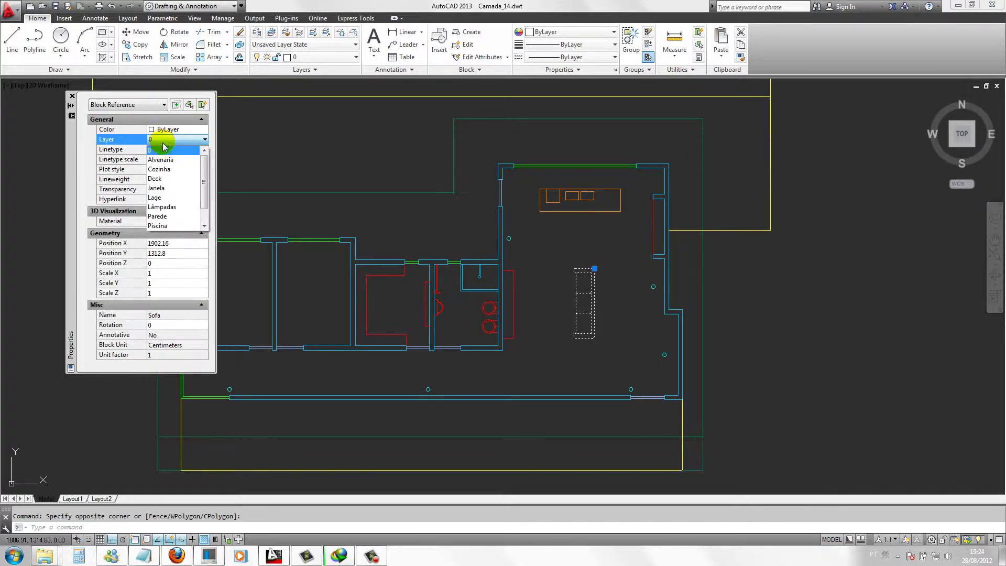
click(164, 170)
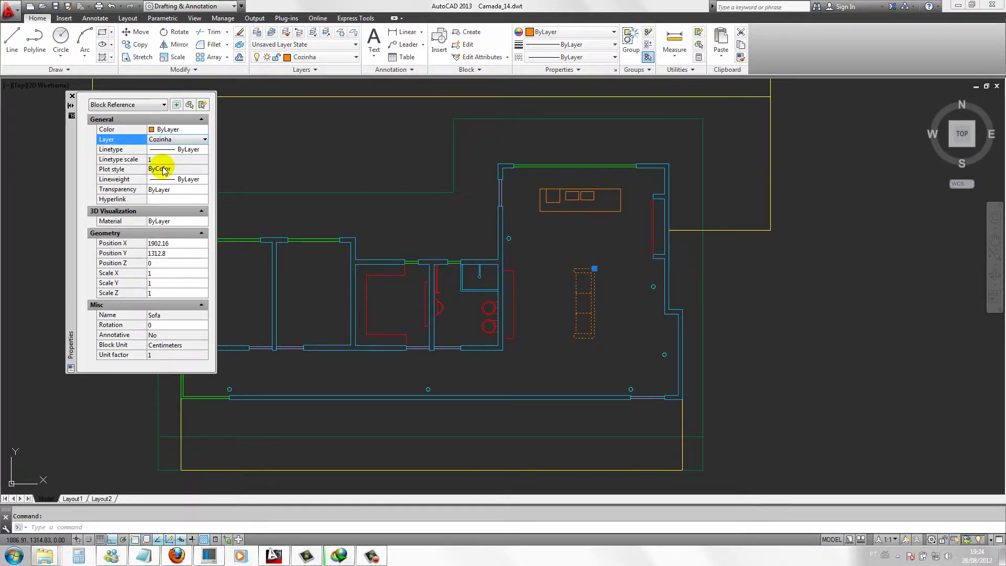
click(72, 98)
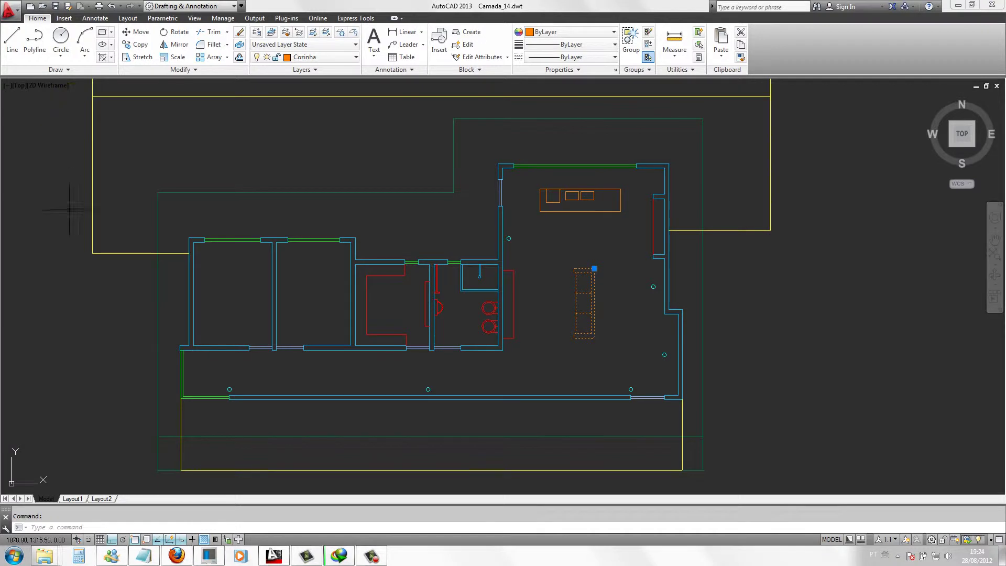
key(Escape)
text(LA)
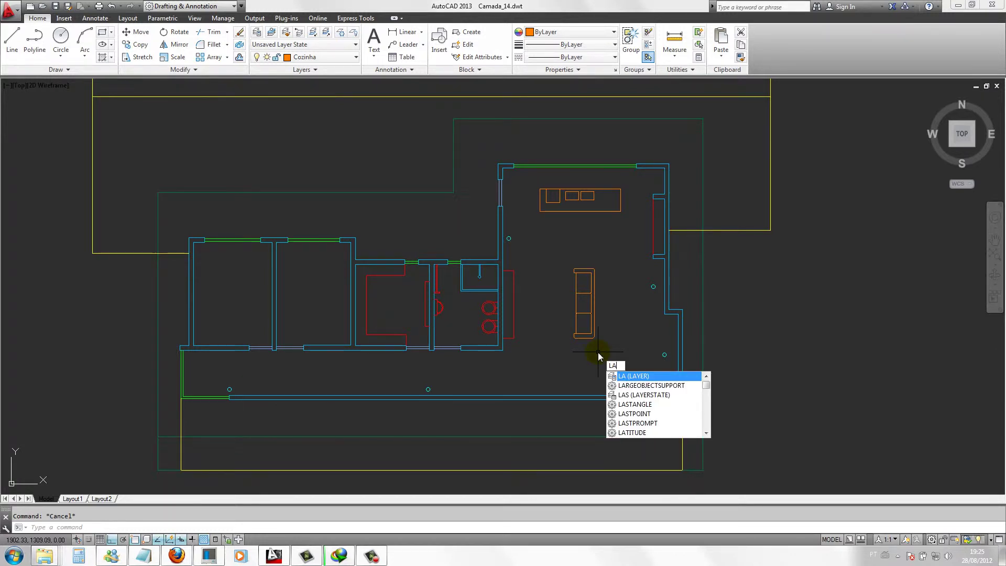
- Make layer 0 current, turn Cozinha off and back on, and close the layer manager
key(Return)
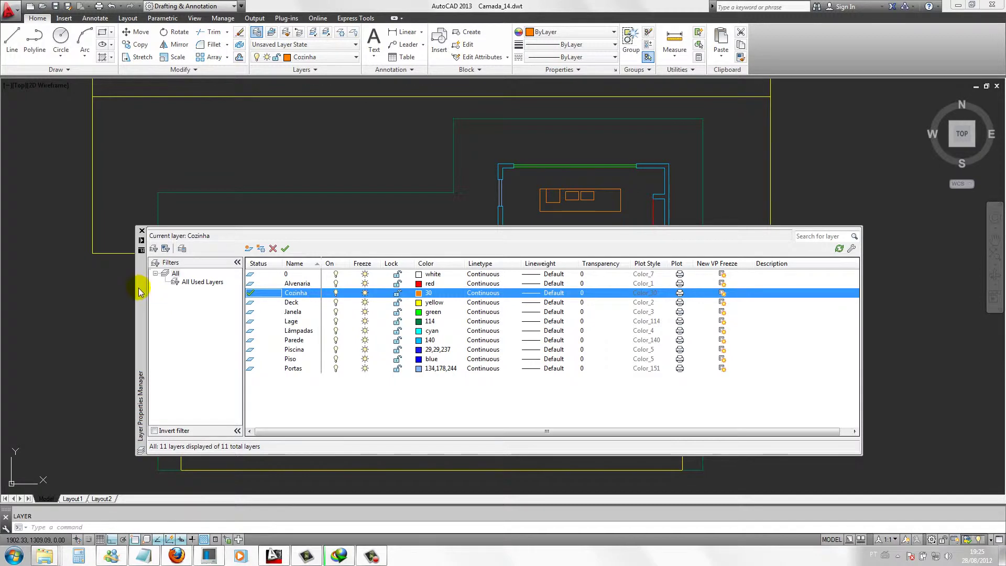
drag(139, 289, 136, 382)
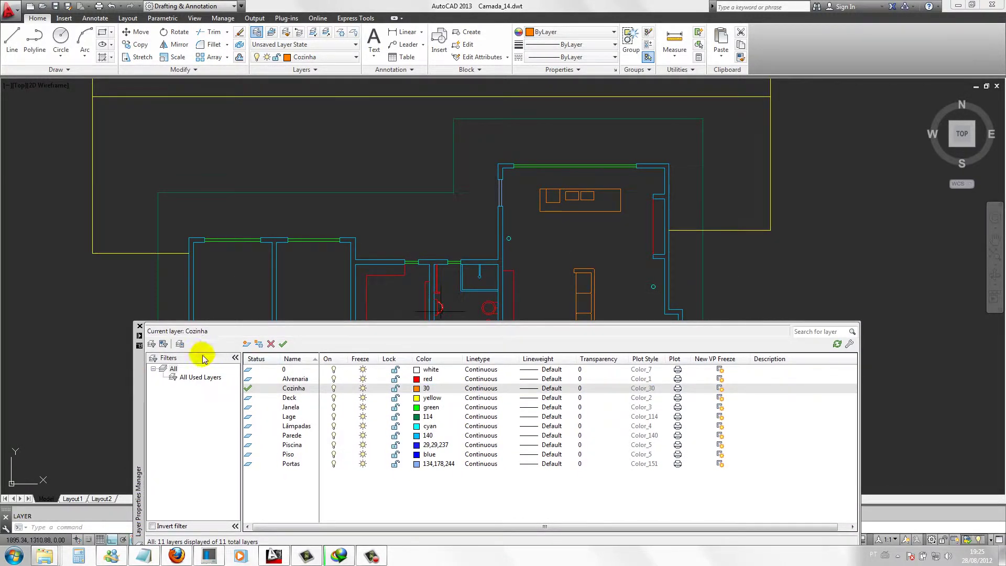
double_click(254, 369)
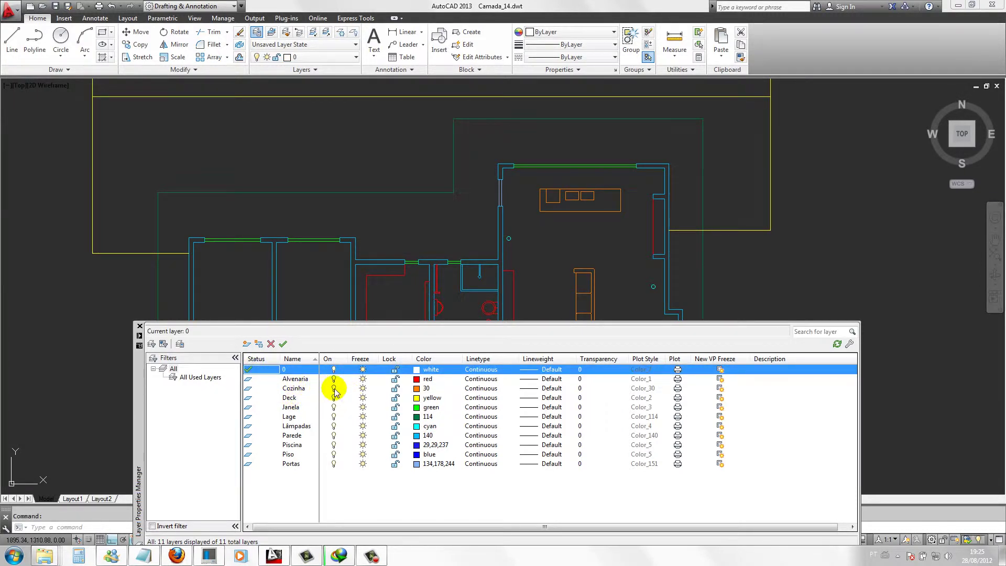
click(335, 389)
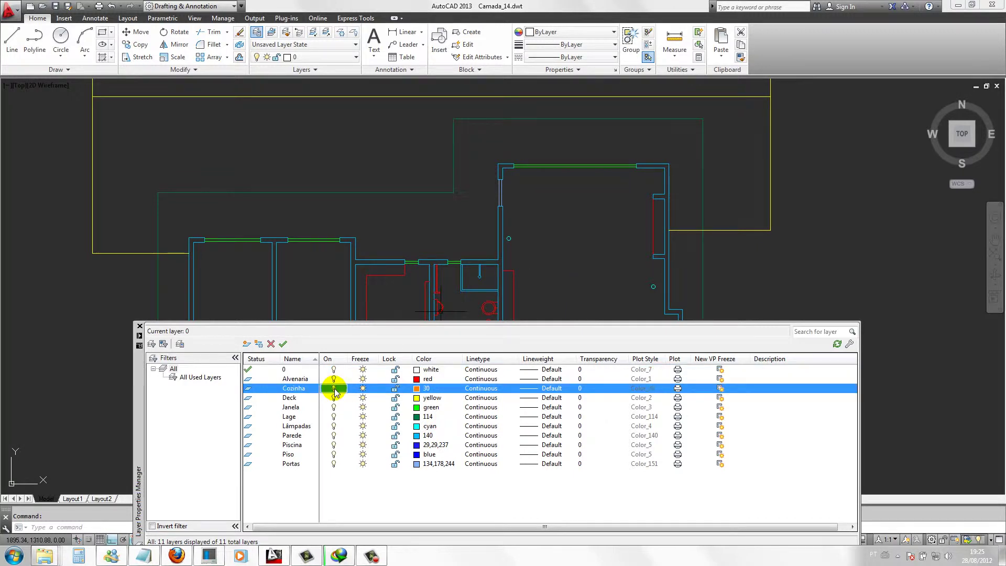
click(335, 393)
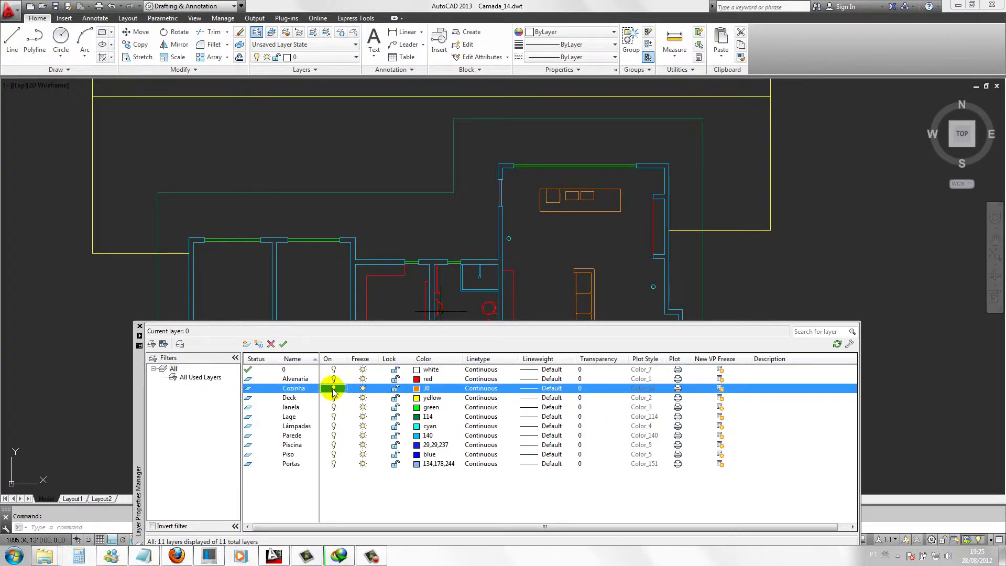
click(140, 336)
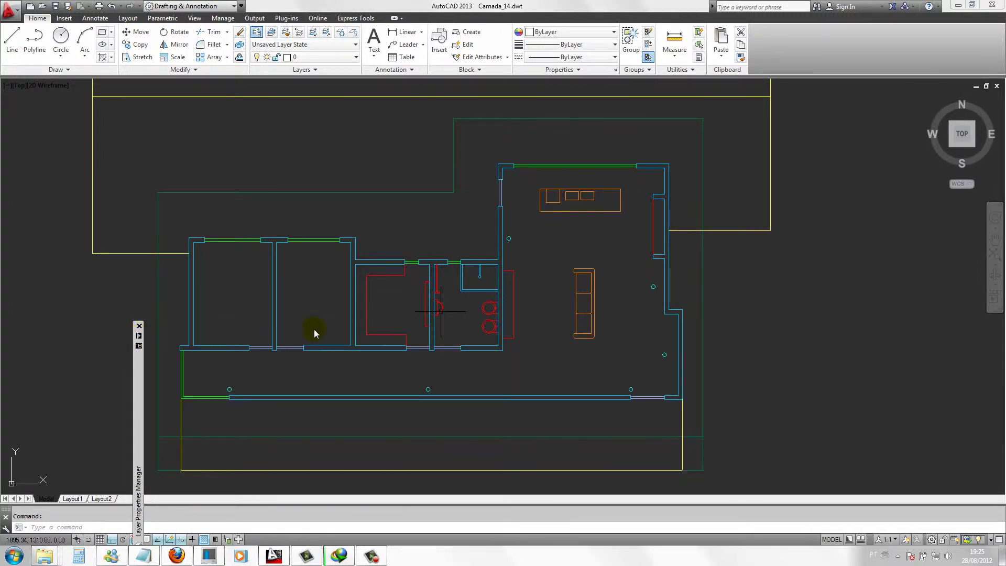
click(139, 327)
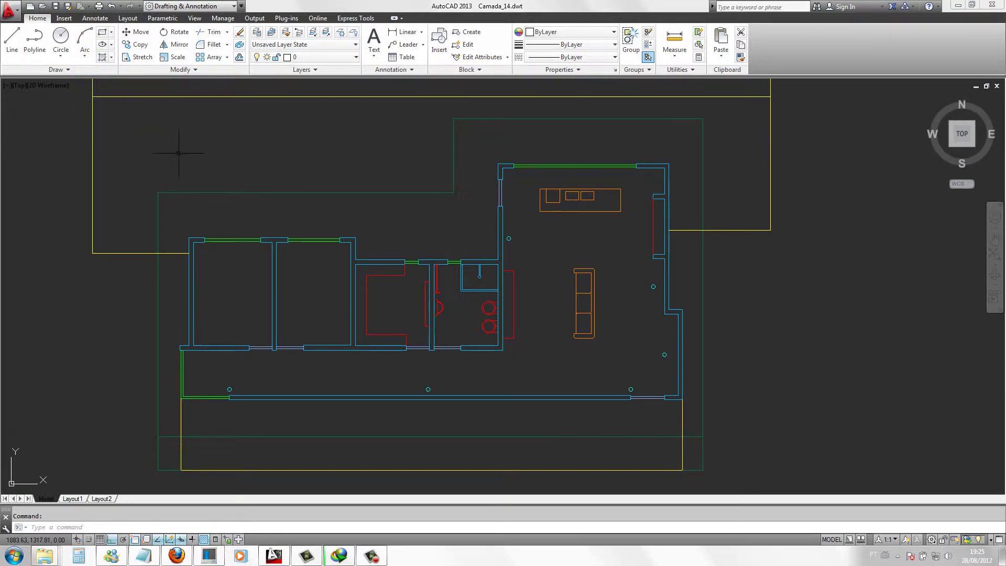
- Bring up the Insert block dialog from the Insert tab
click(64, 18)
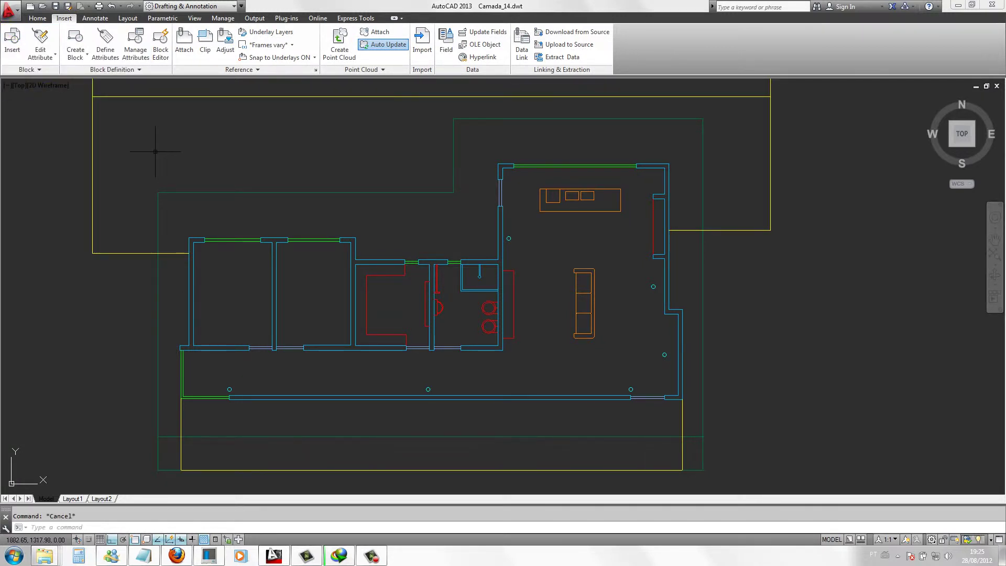
text(I)
key(Return)
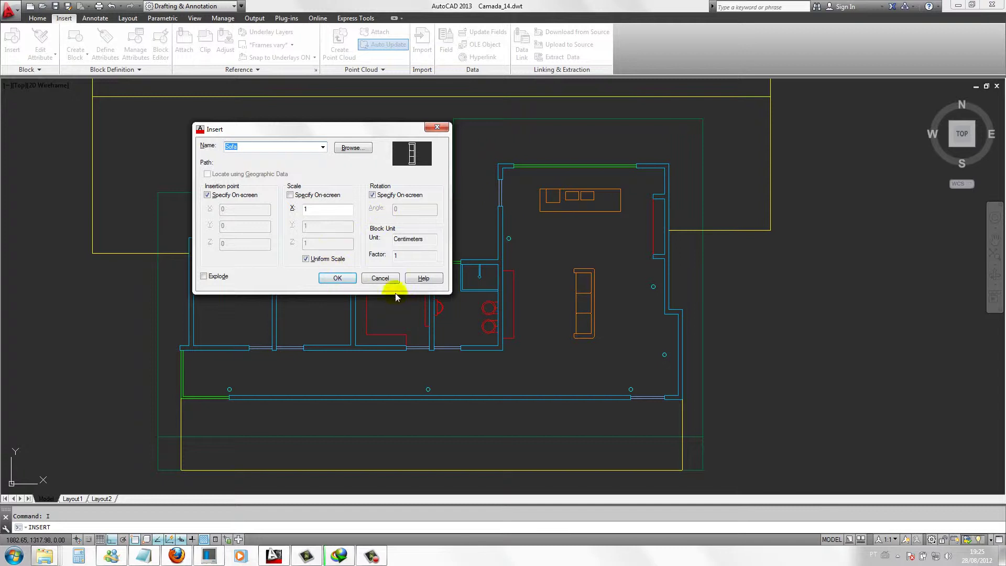
click(382, 277)
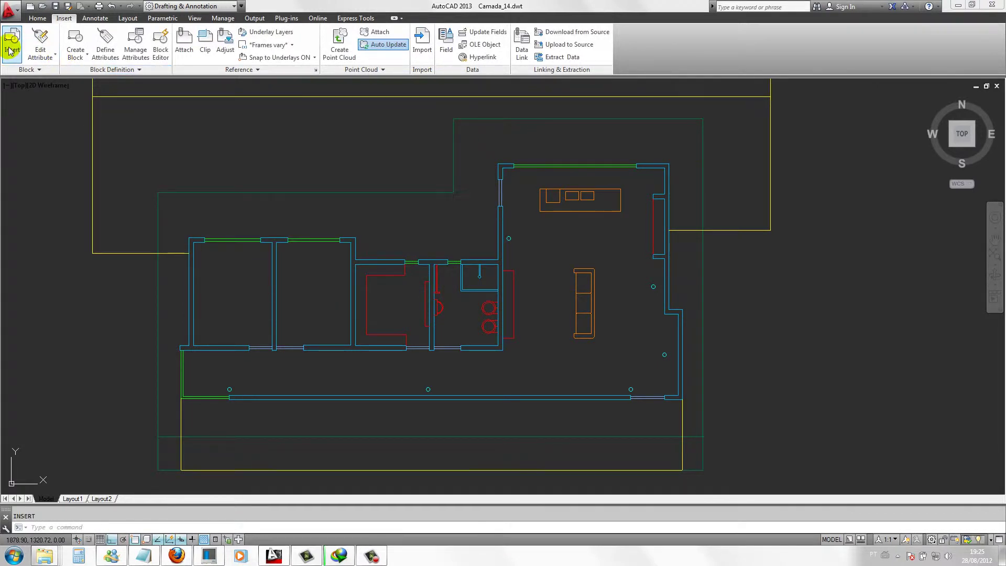
click(9, 50)
- Browse to the Aulas_Cad_2009 folder and load Cama_01 as the block to insert
click(352, 148)
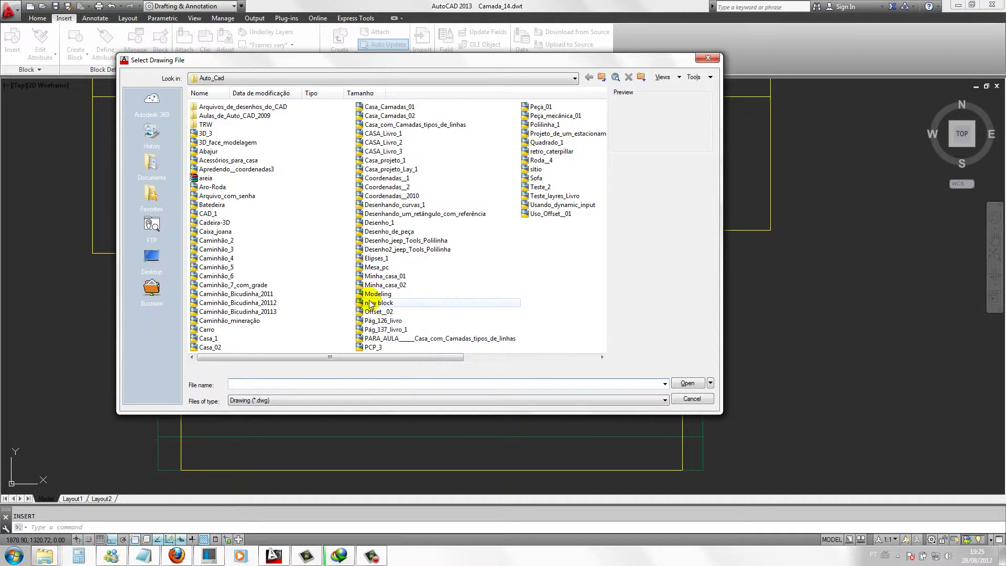
click(377, 268)
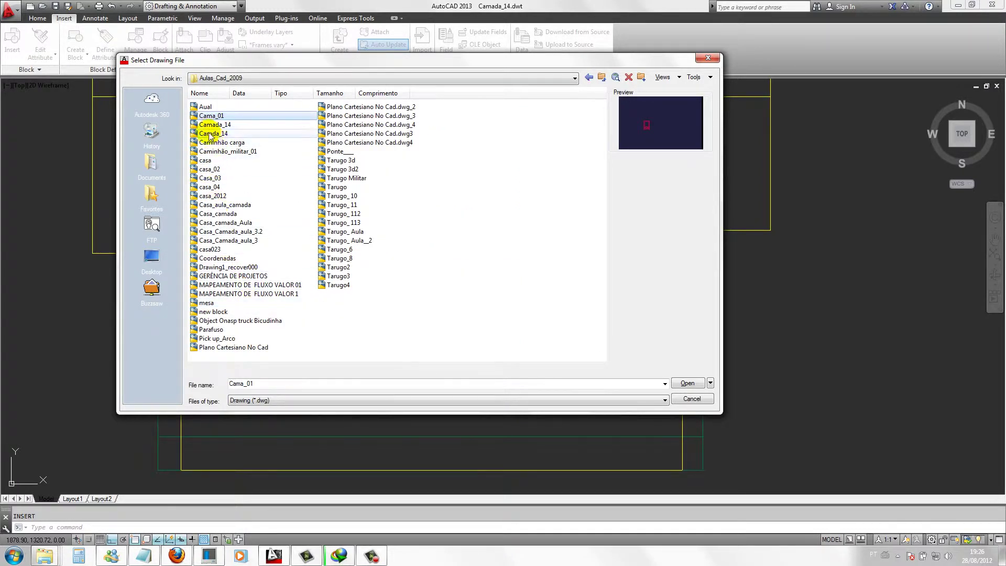
click(209, 116)
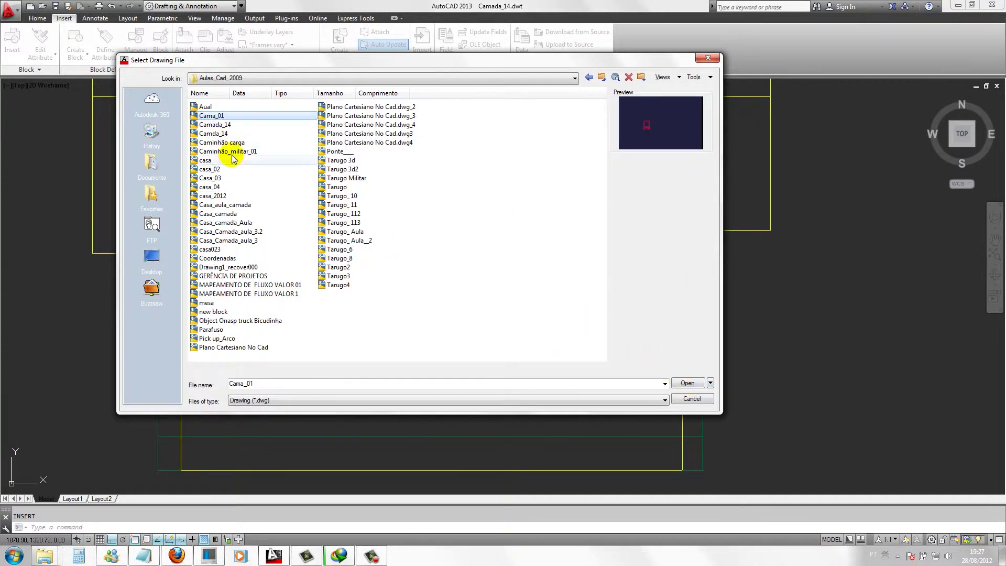
click(215, 116)
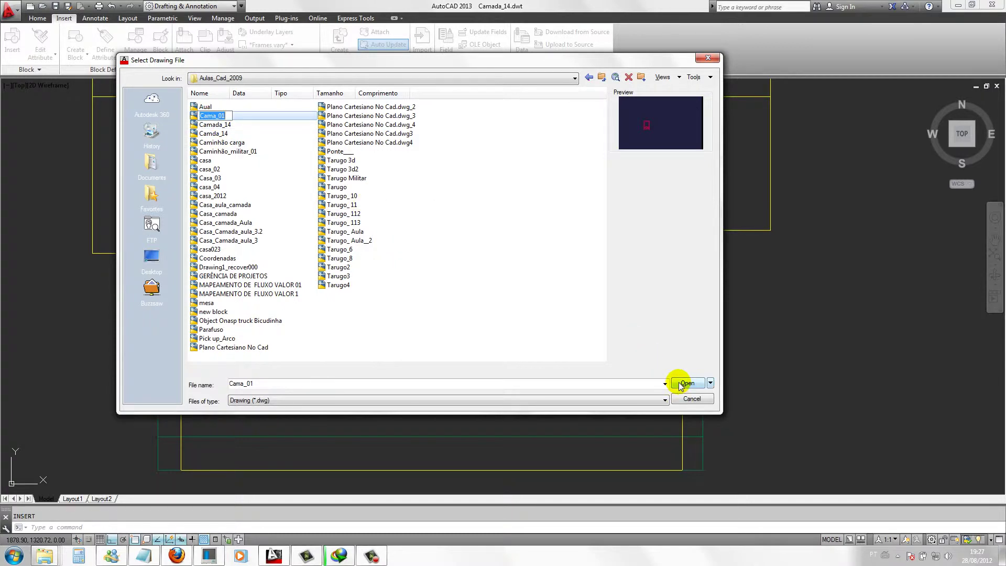
click(516, 266)
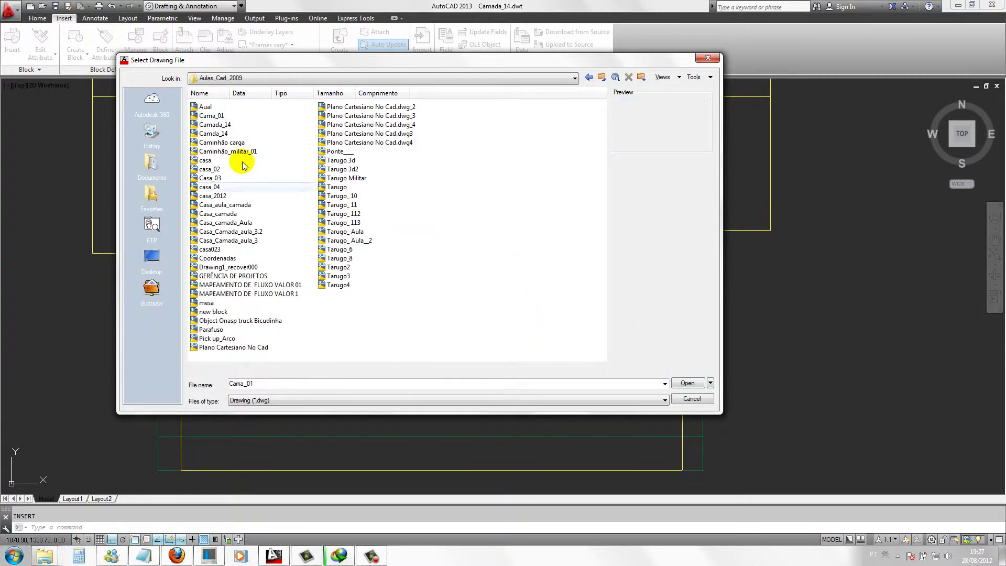
click(216, 116)
- Insert the Cama_01 bed block just left of the floor plan at 0° rotation
click(700, 382)
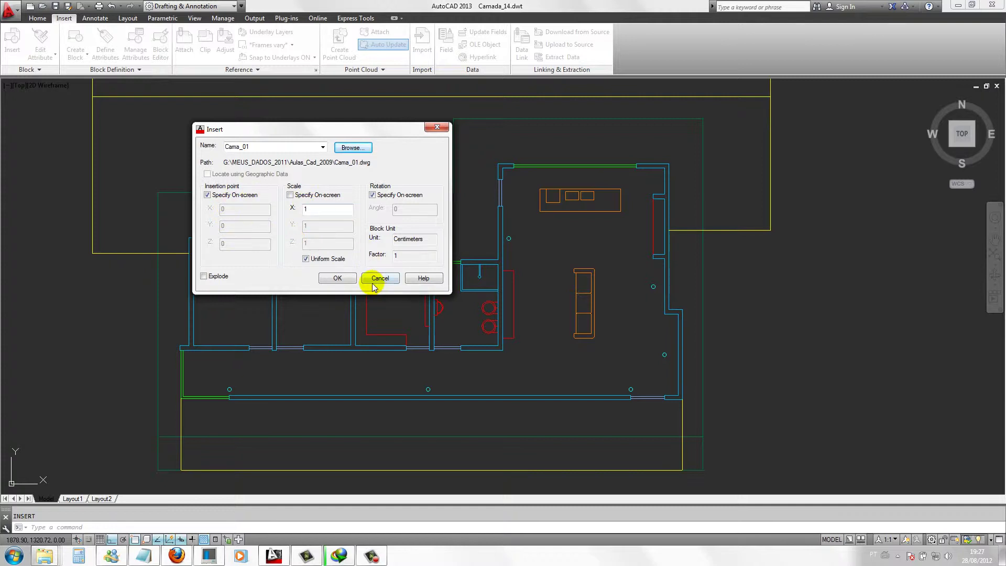
click(337, 278)
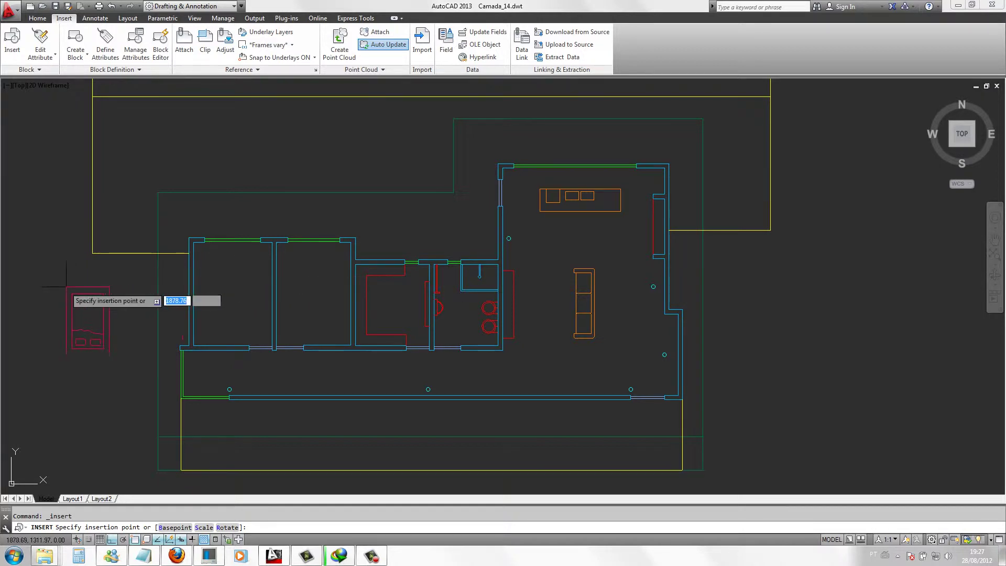
click(70, 283)
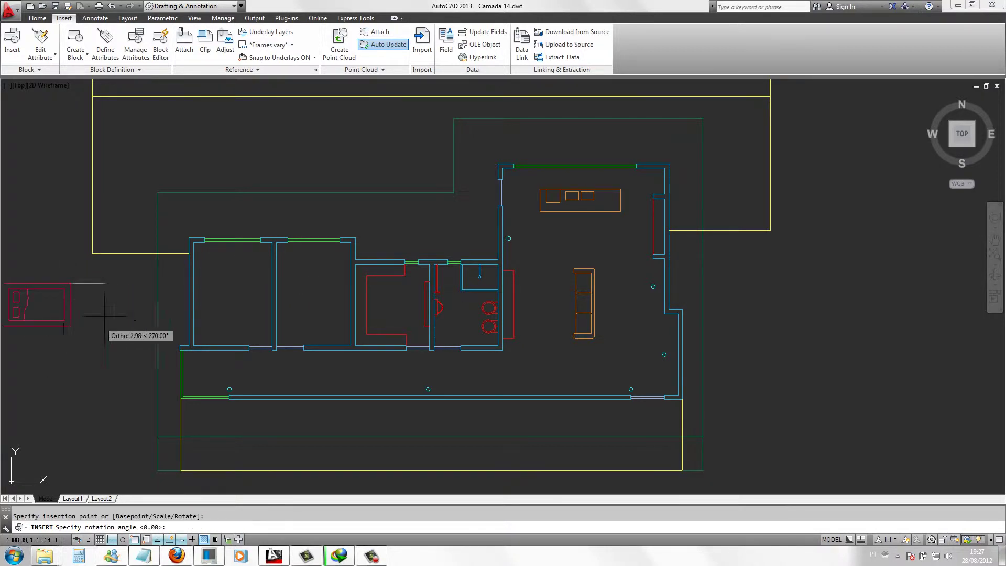
click(116, 288)
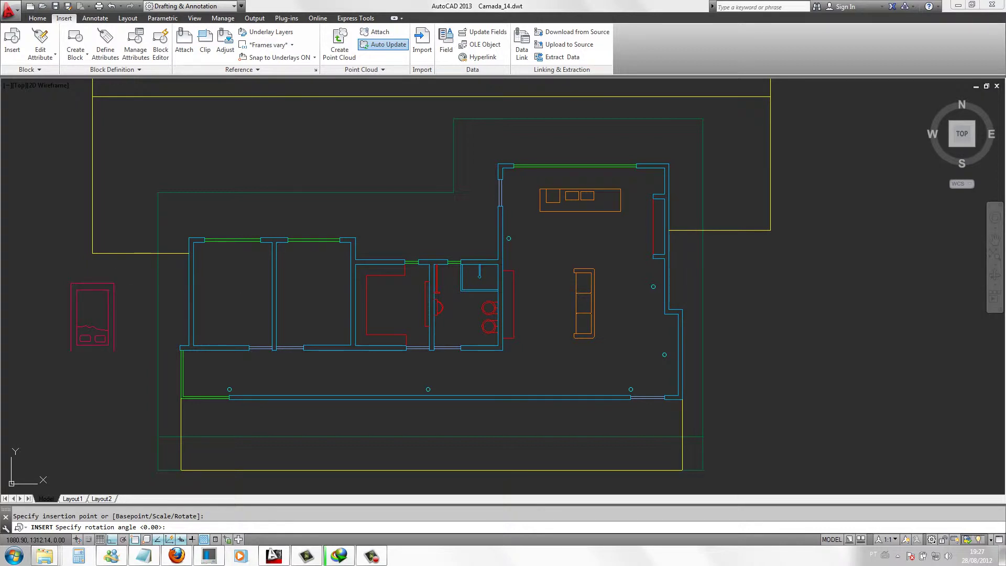
- Move the bed from its corner onto the left bedroom's bottom wall, with Ortho off
scroll(27, 360, up, 2)
scroll(28, 360, up, 2)
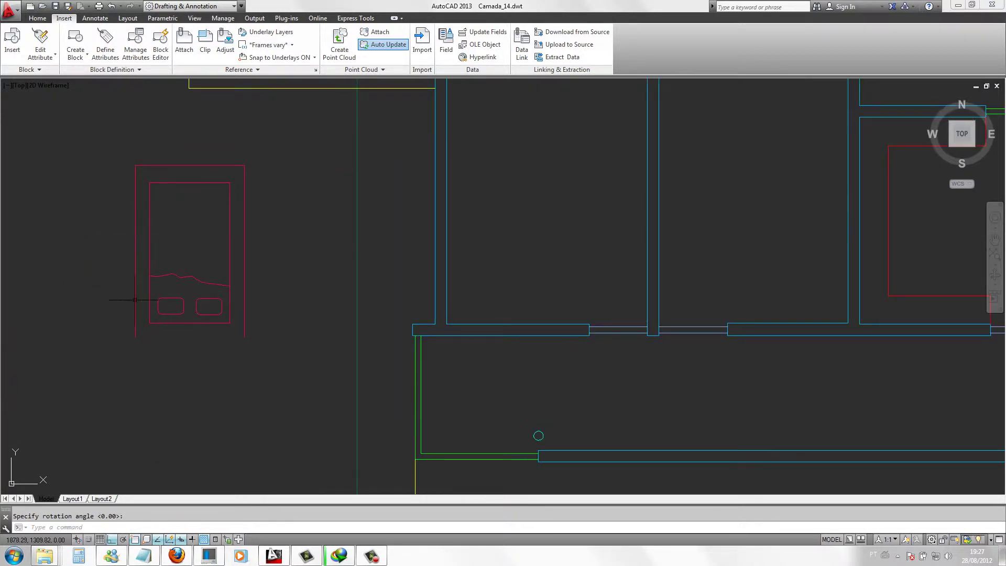
click(265, 342)
click(83, 156)
text(M)
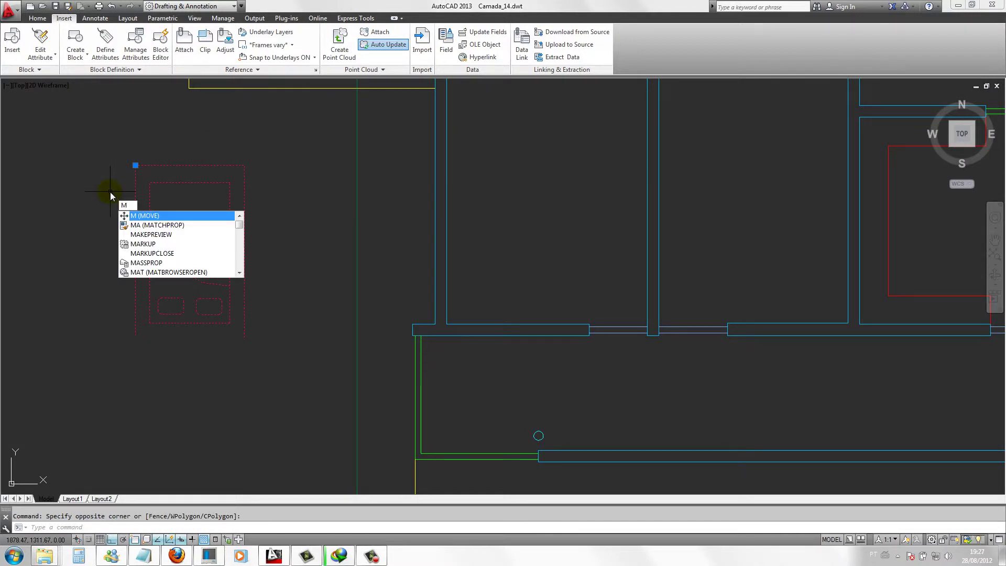
key(Return)
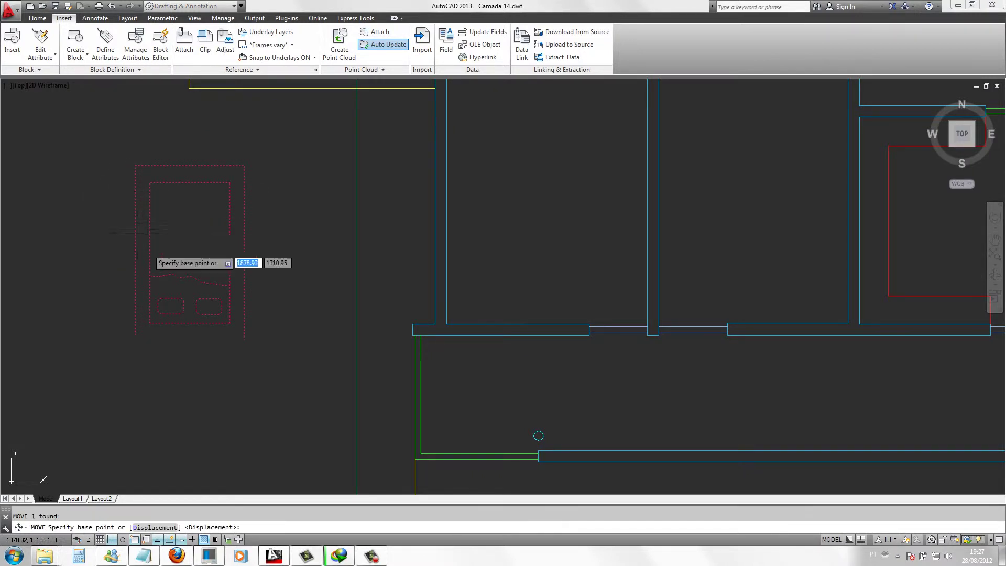
click(244, 337)
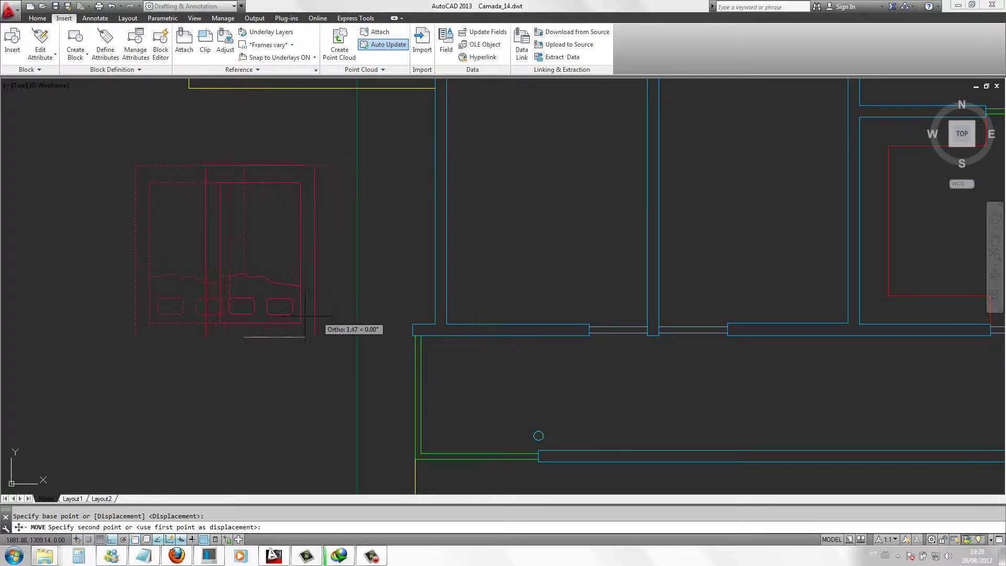
key(F8)
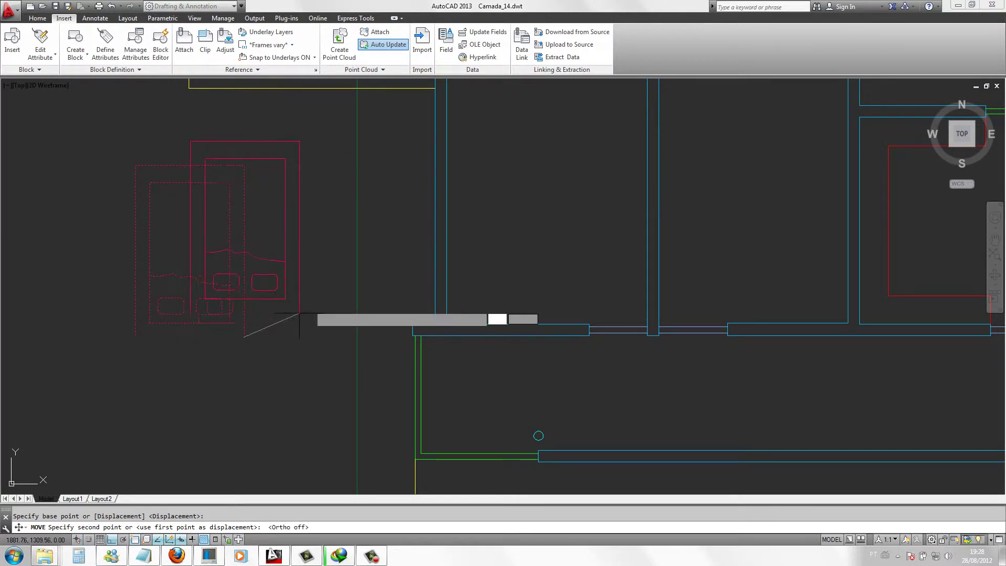
click(588, 325)
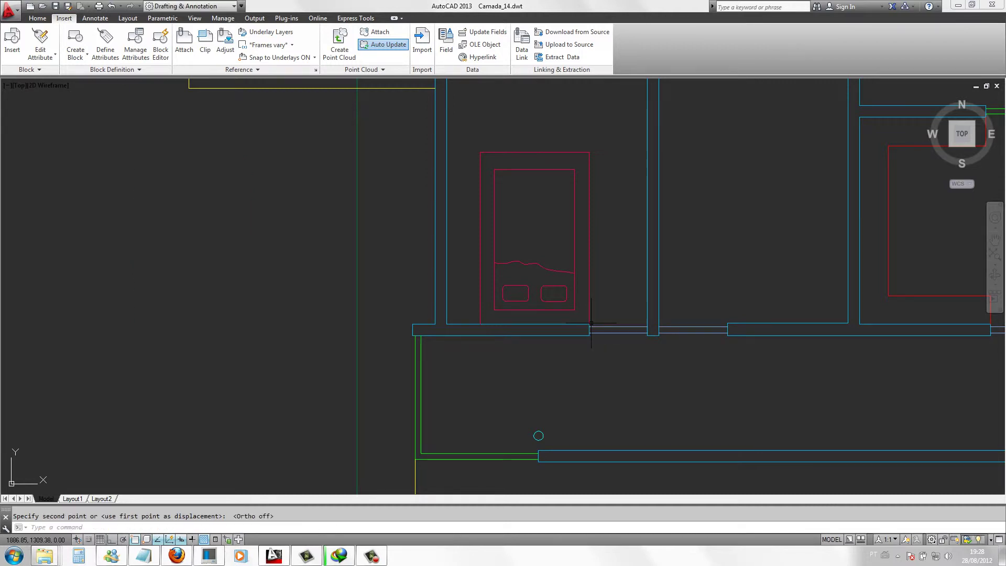
scroll(164, 324, down, 2)
scroll(164, 323, down, 2)
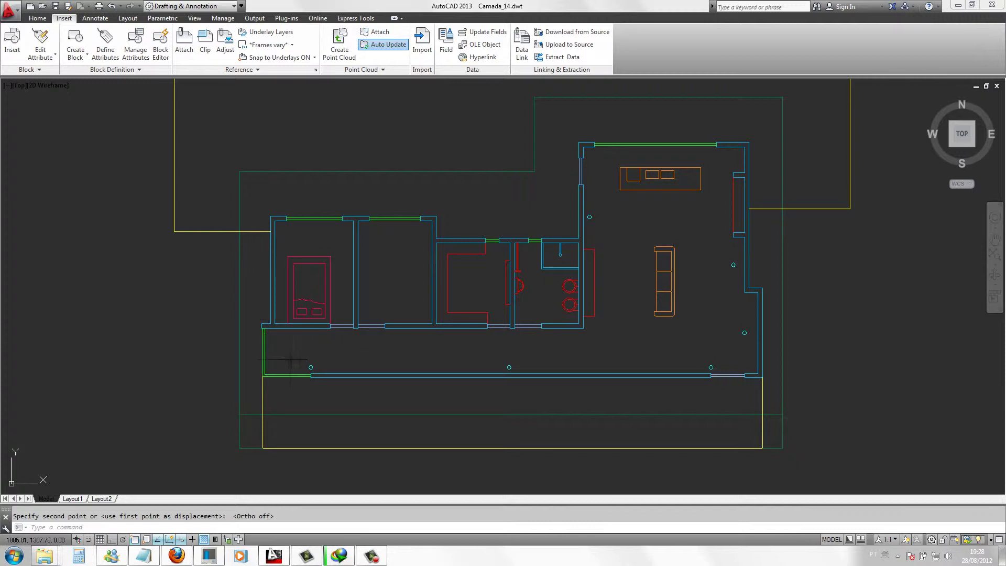
scroll(296, 356, up, 2)
scroll(316, 304, down, 4)
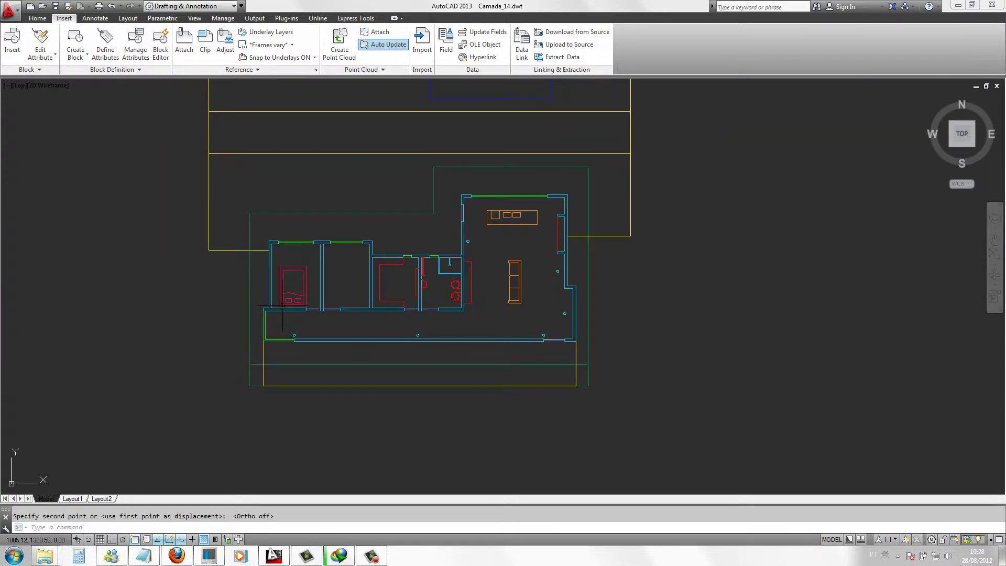
scroll(285, 300, up, 2)
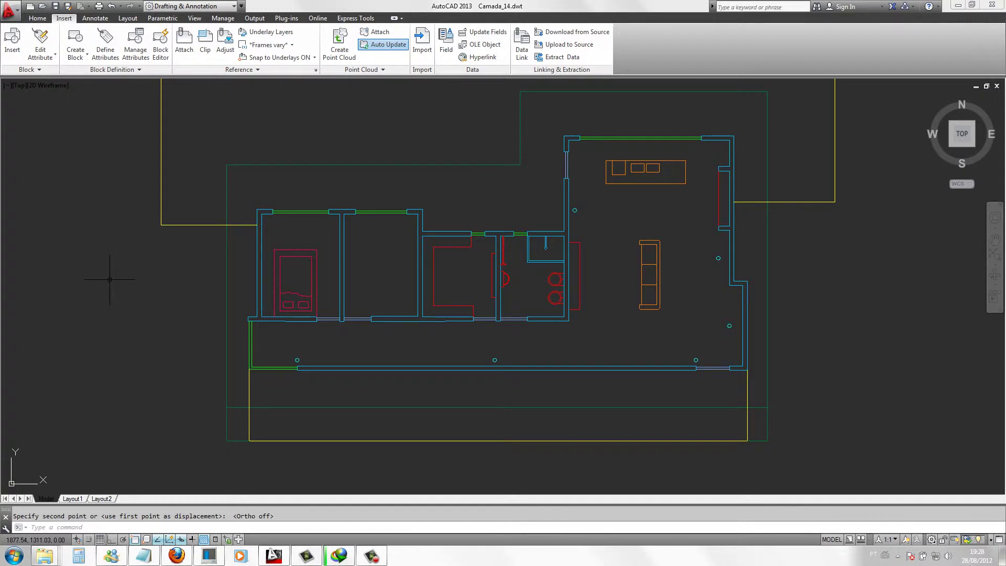
text(I)
- Cancel the half-typed command and dismiss the Write Block dialog
key(Escape)
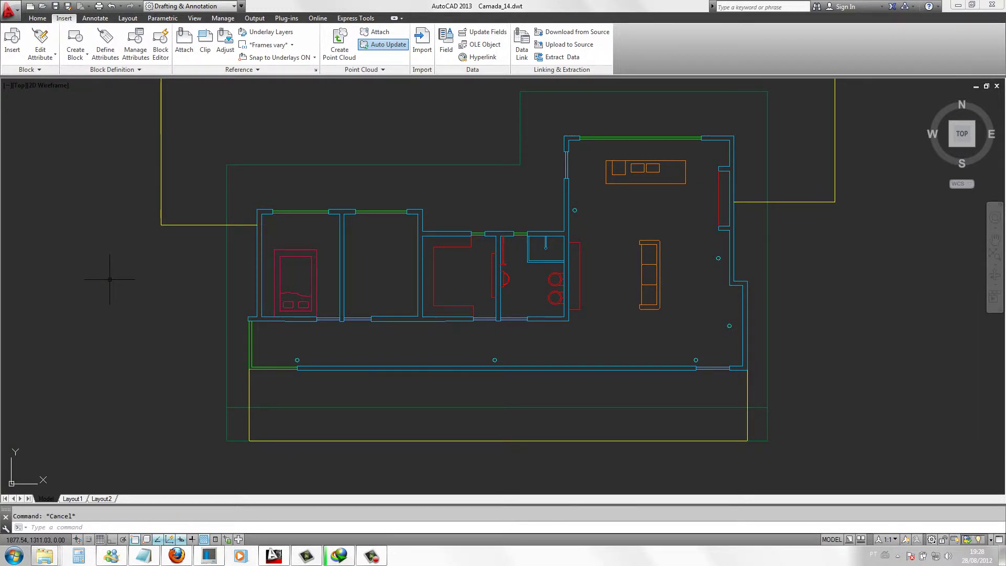
click(78, 54)
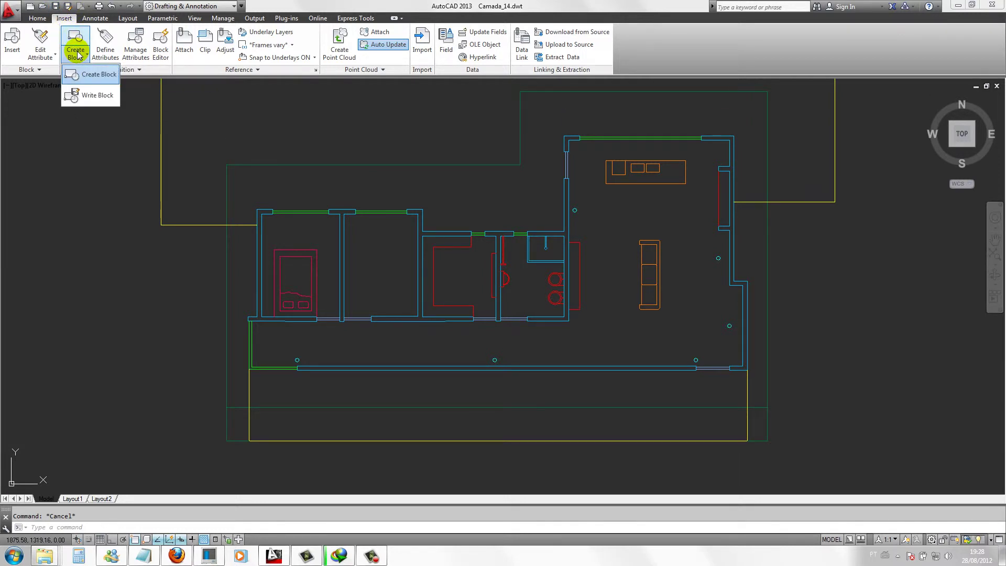
click(80, 96)
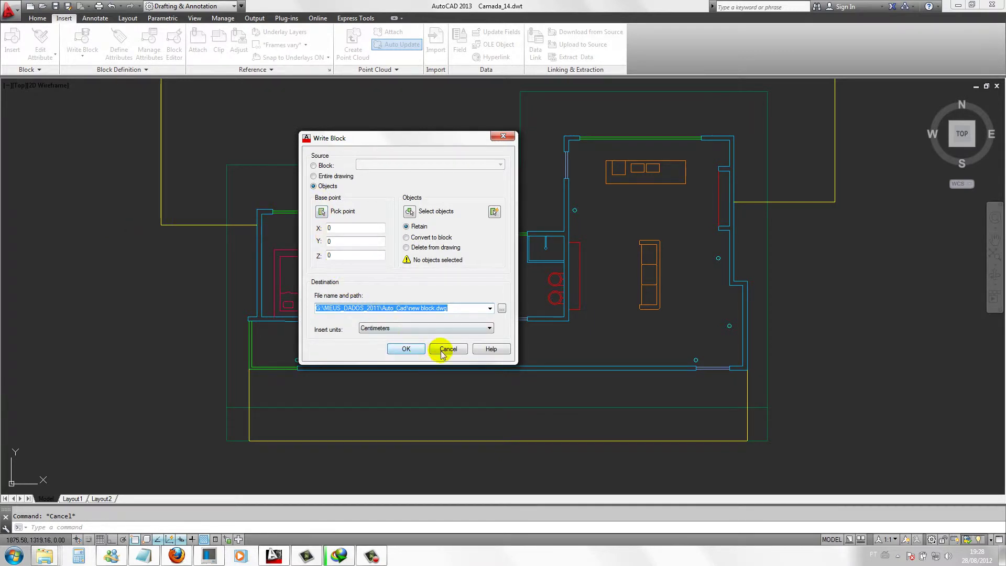
click(442, 353)
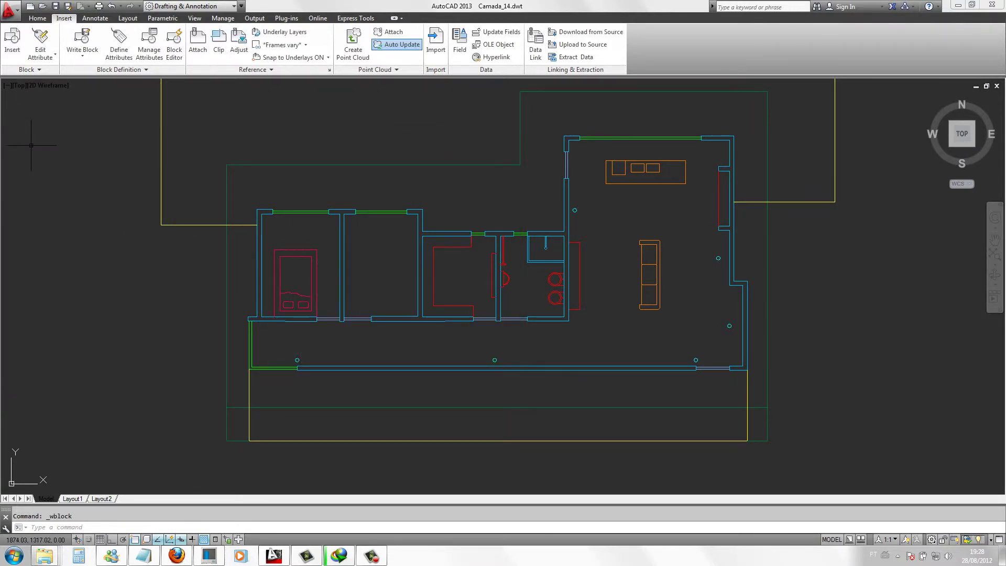
- Insert a second Cama_01 bed left of the plan with 0° rotation
key(Return)
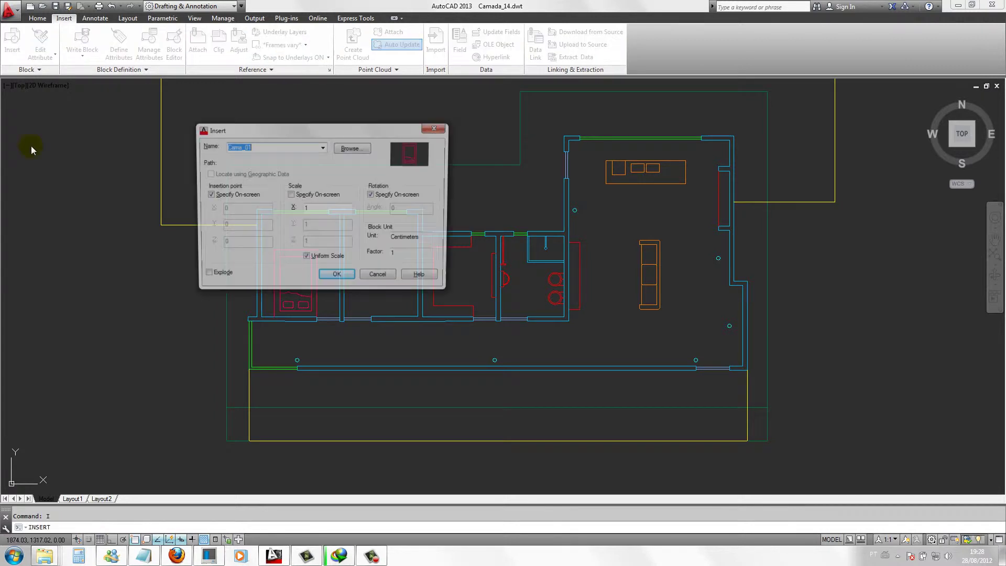
click(341, 282)
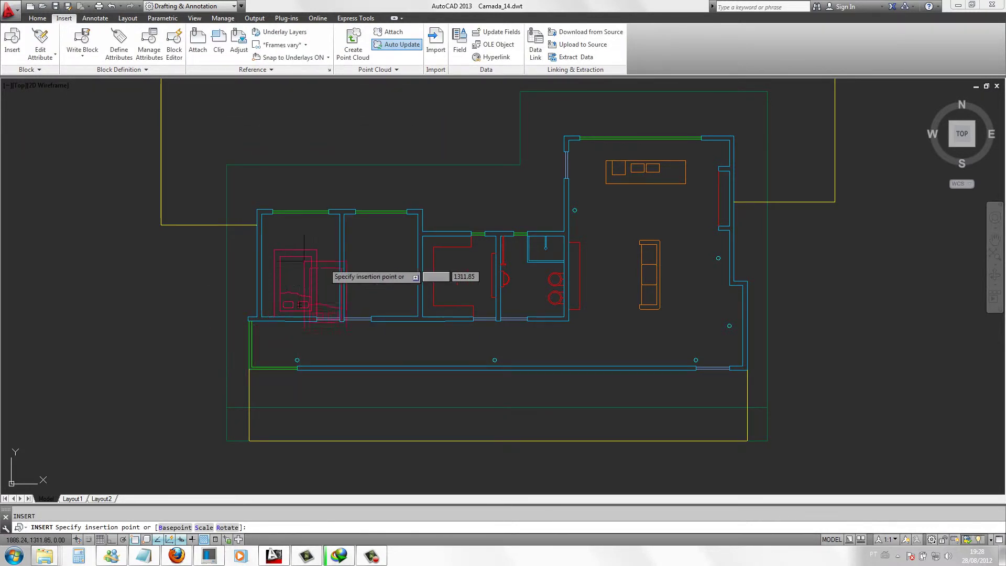
click(135, 257)
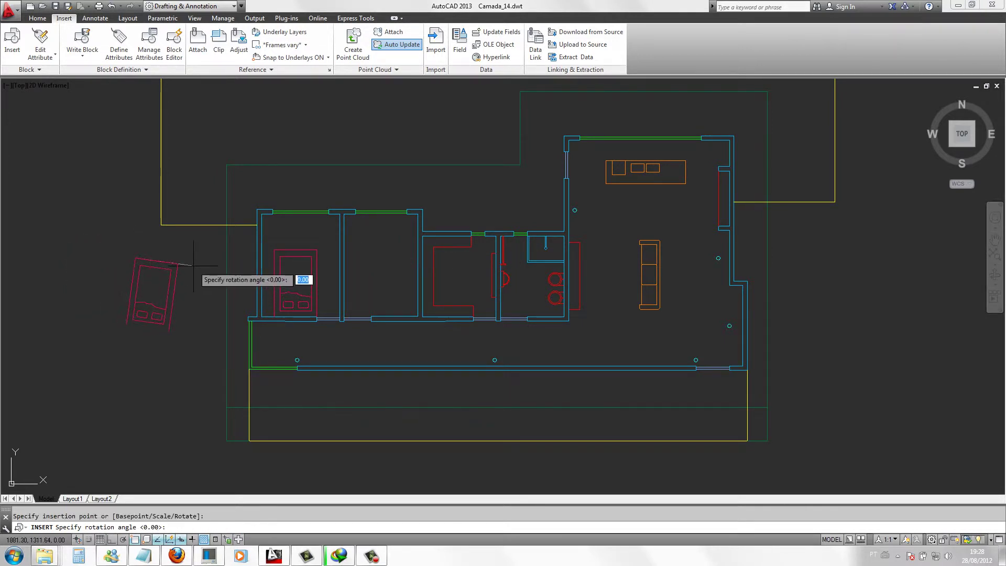
key(F8)
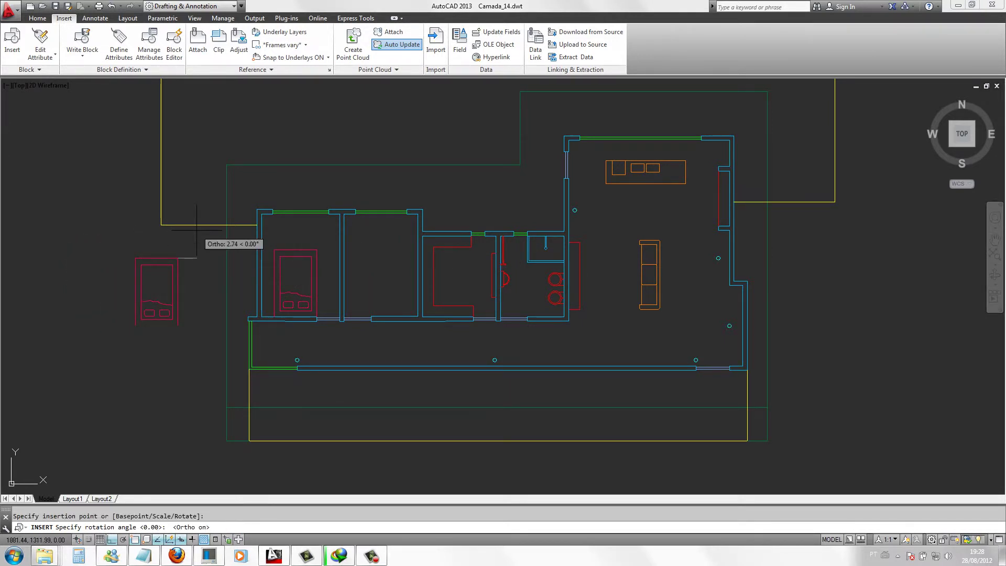
click(196, 229)
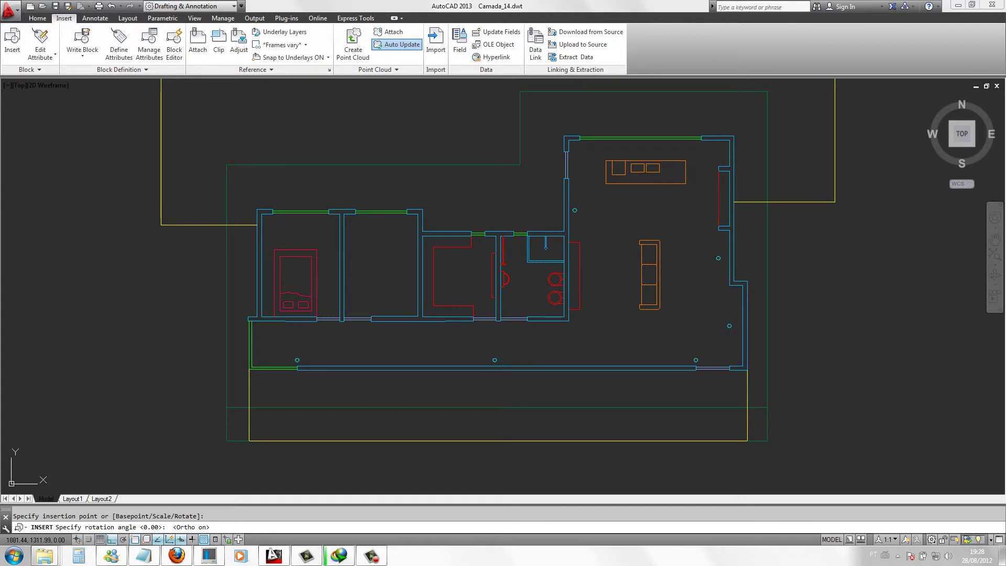
- Shift the new bed slightly, keeping it just left of the plan
click(189, 343)
click(106, 251)
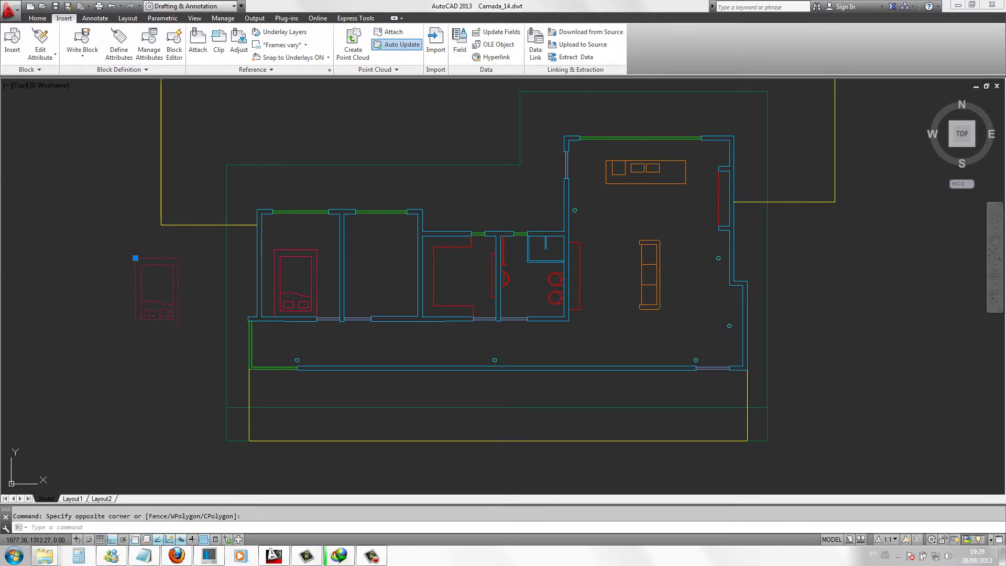
text(m)
key(Return)
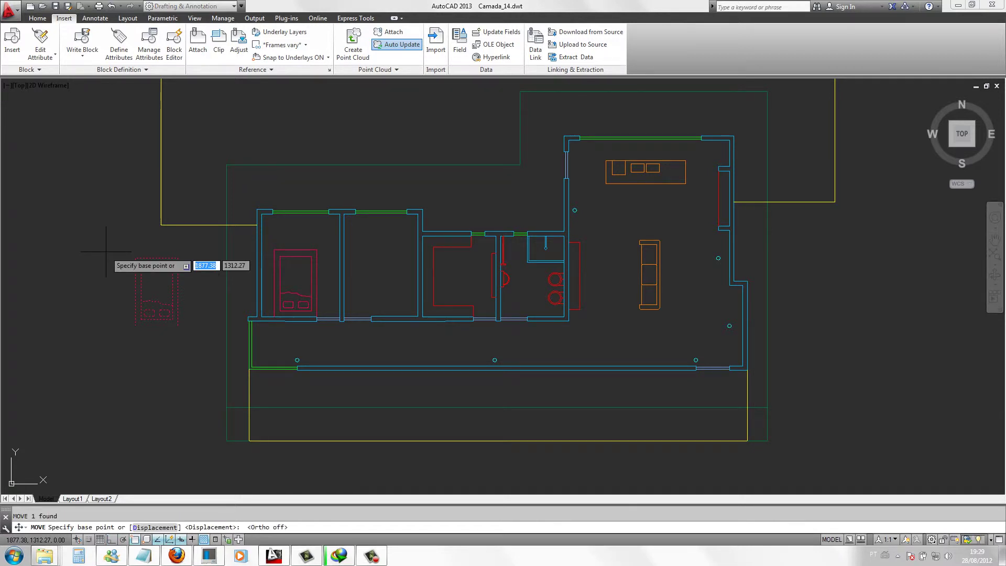
click(178, 325)
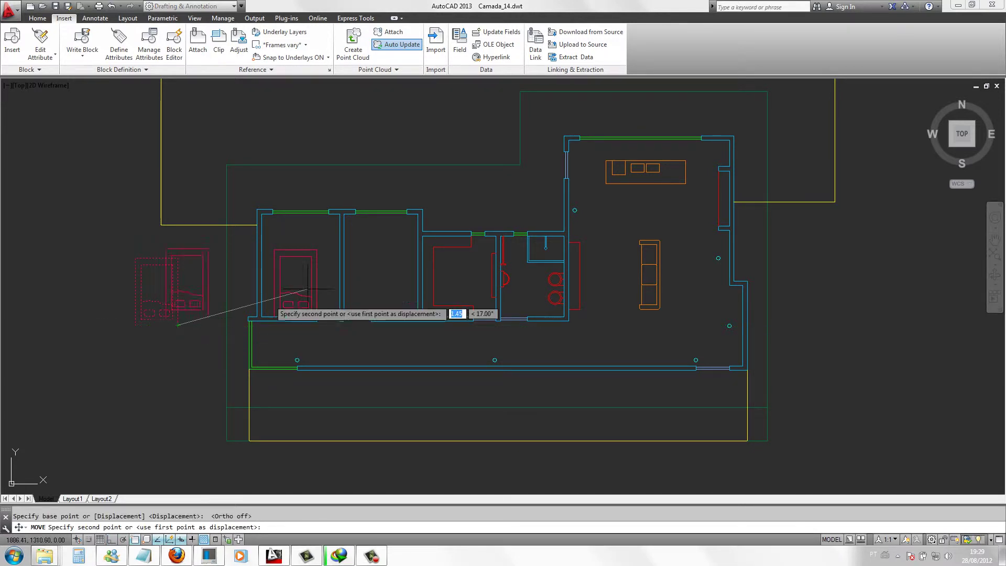
click(181, 335)
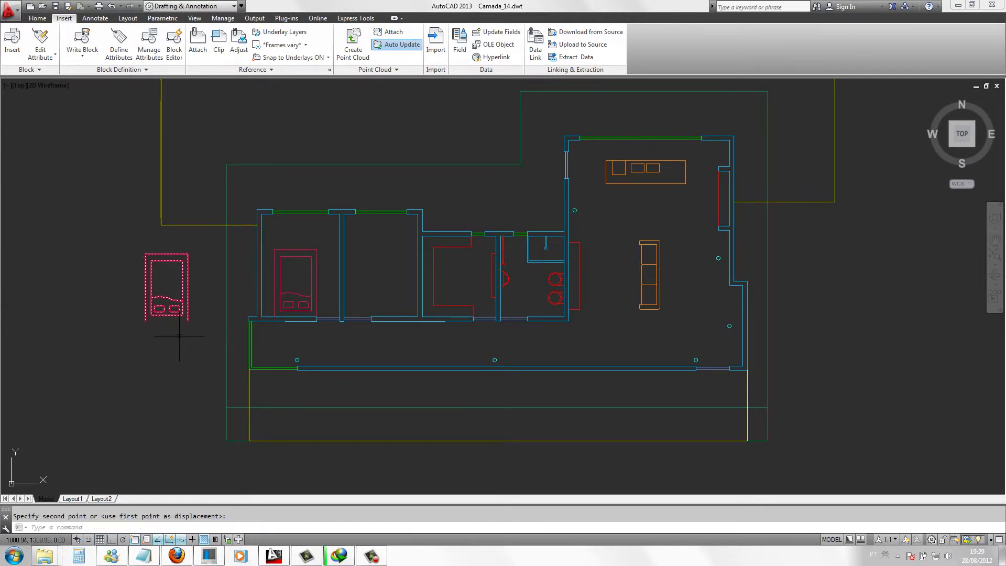
key(Escape)
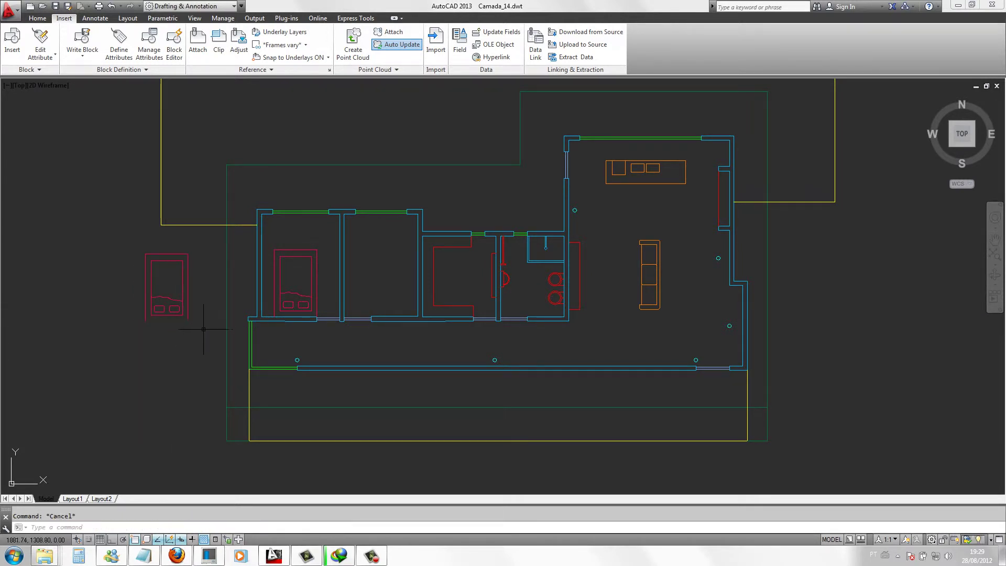
- Move the second bed from its corner against the neighbouring bedroom's bottom wall
click(203, 329)
click(121, 240)
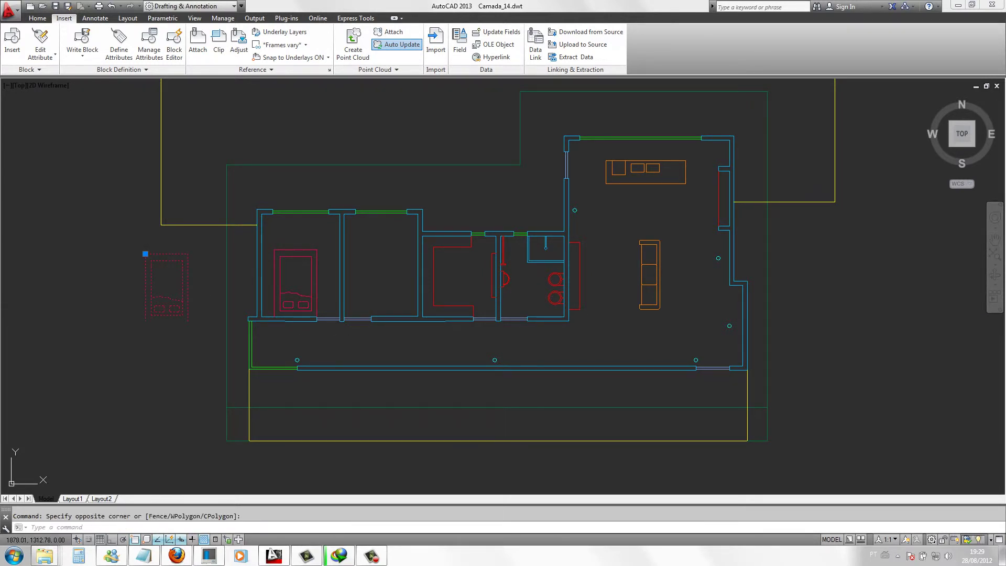
text(m)
key(Return)
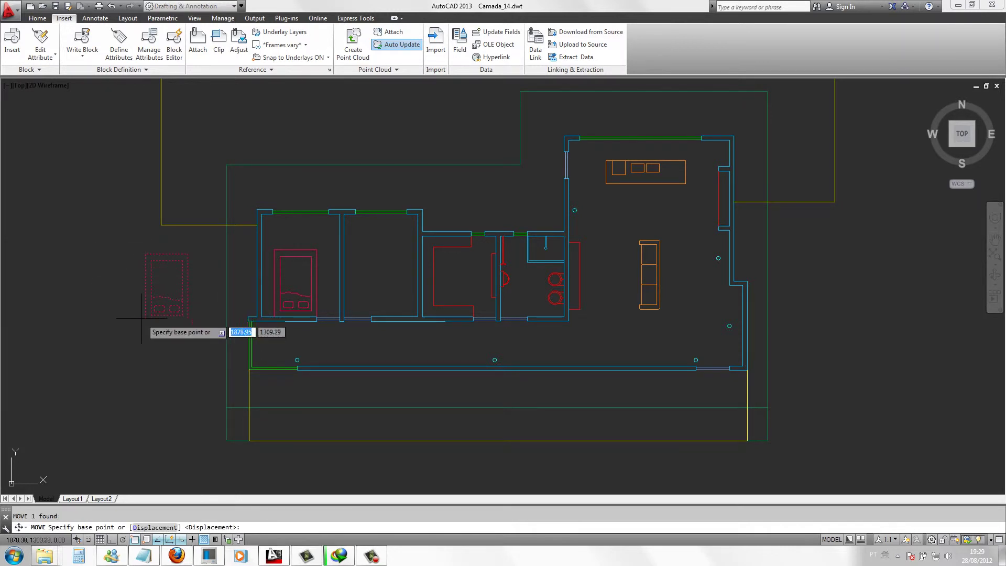
click(142, 318)
scroll(341, 314, up, 5)
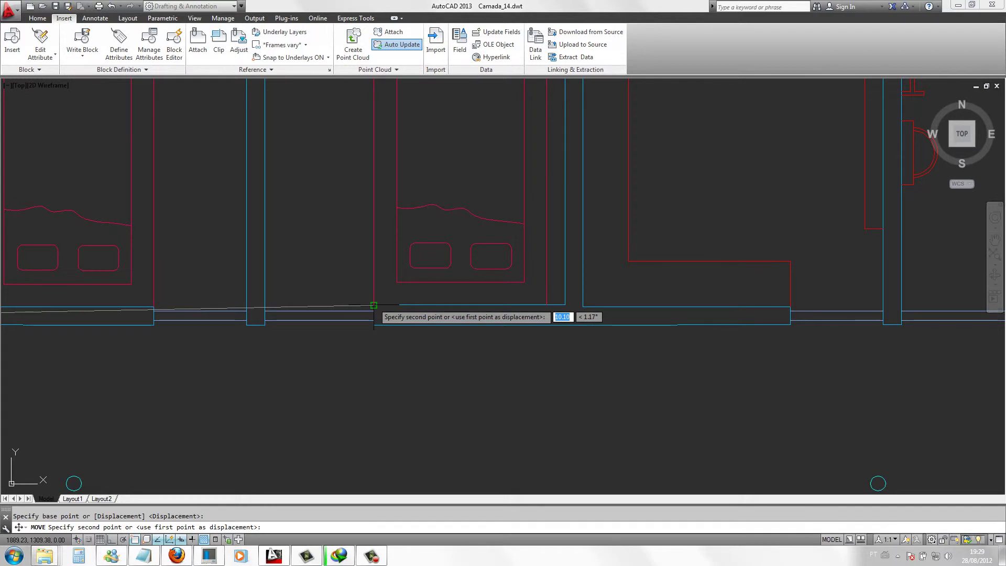
click(374, 305)
scroll(323, 361, down, 2)
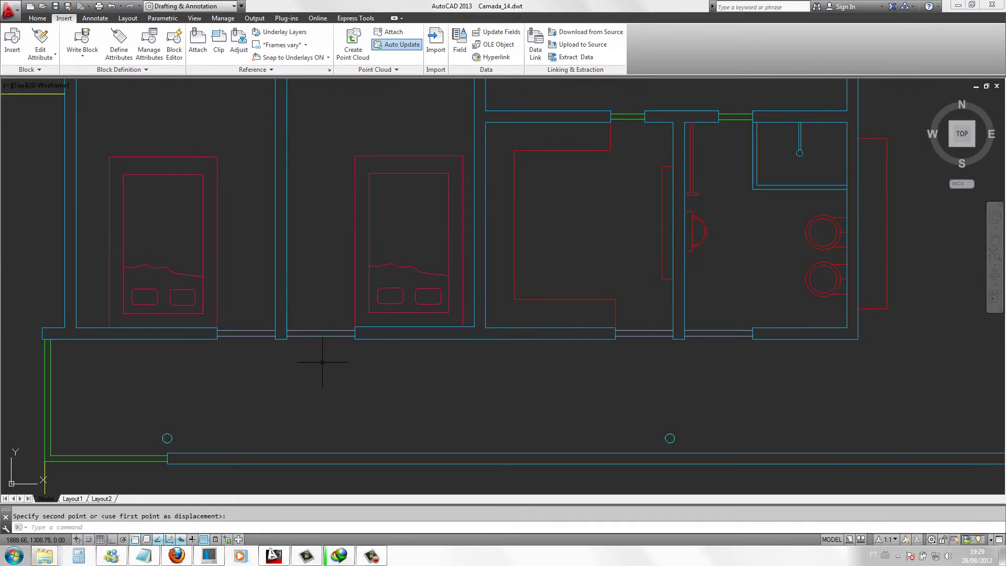
scroll(322, 361, down, 2)
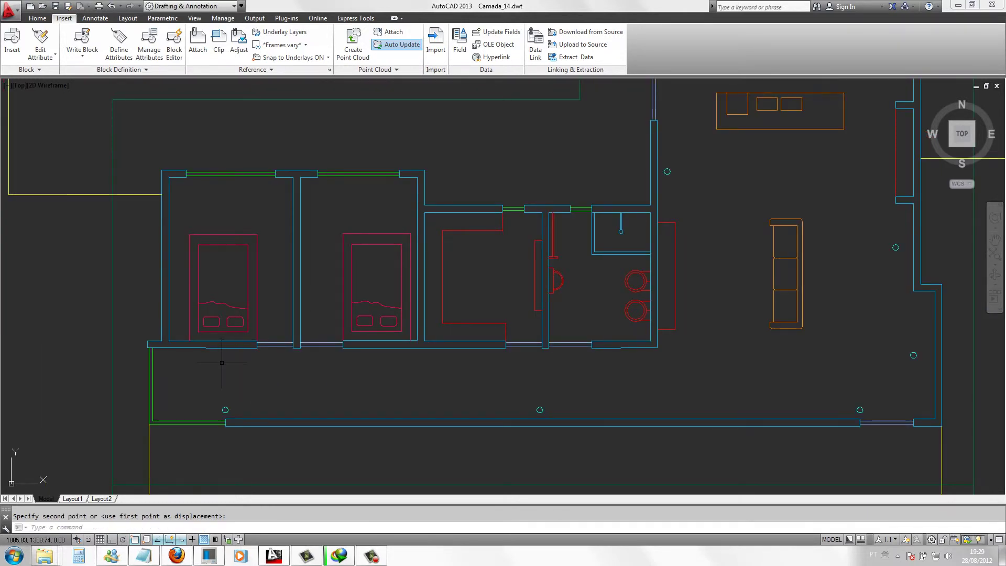
scroll(222, 362, down, 2)
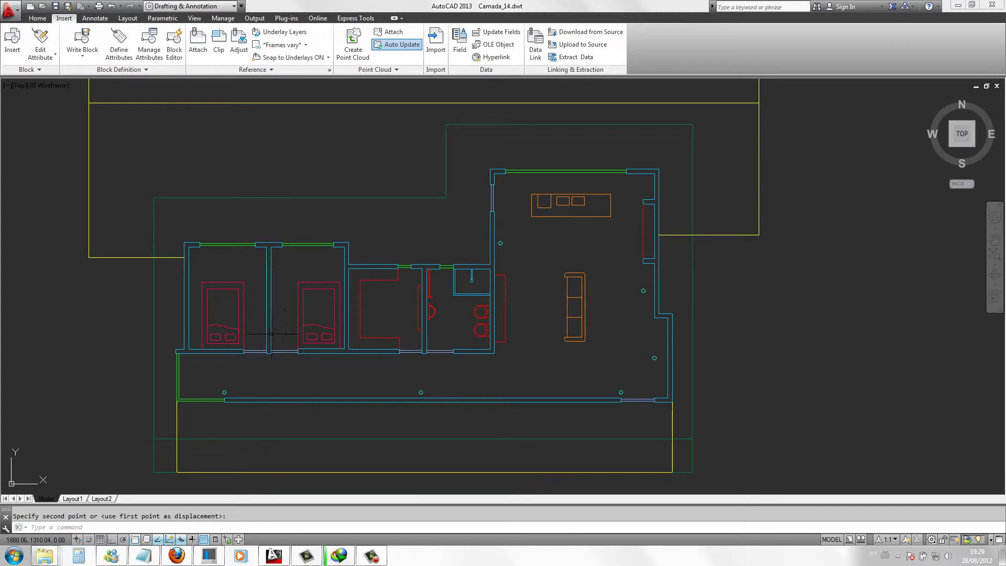
- Window-select both bed blocks in the two left bedrooms
scroll(271, 333, up, 4)
click(121, 175)
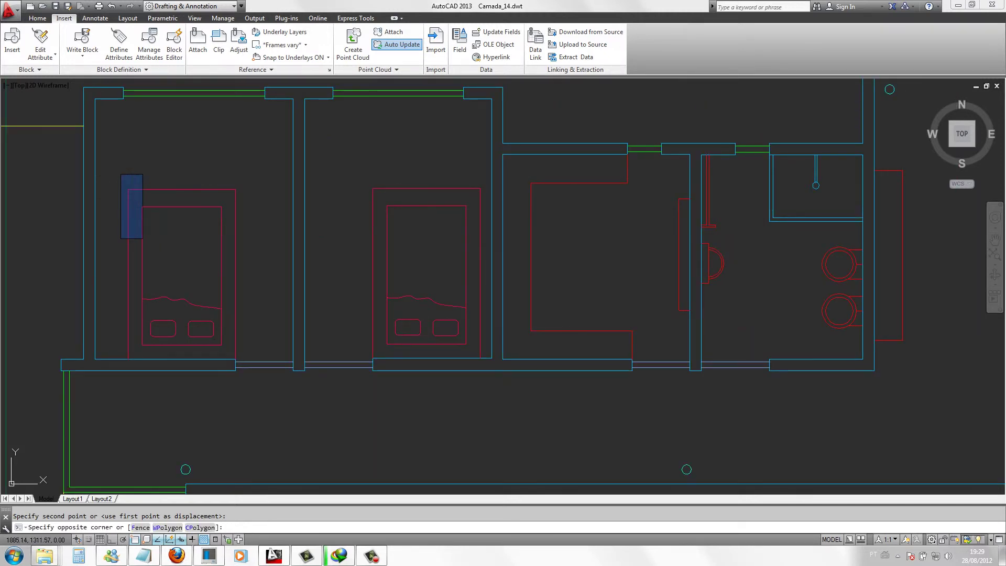
click(257, 359)
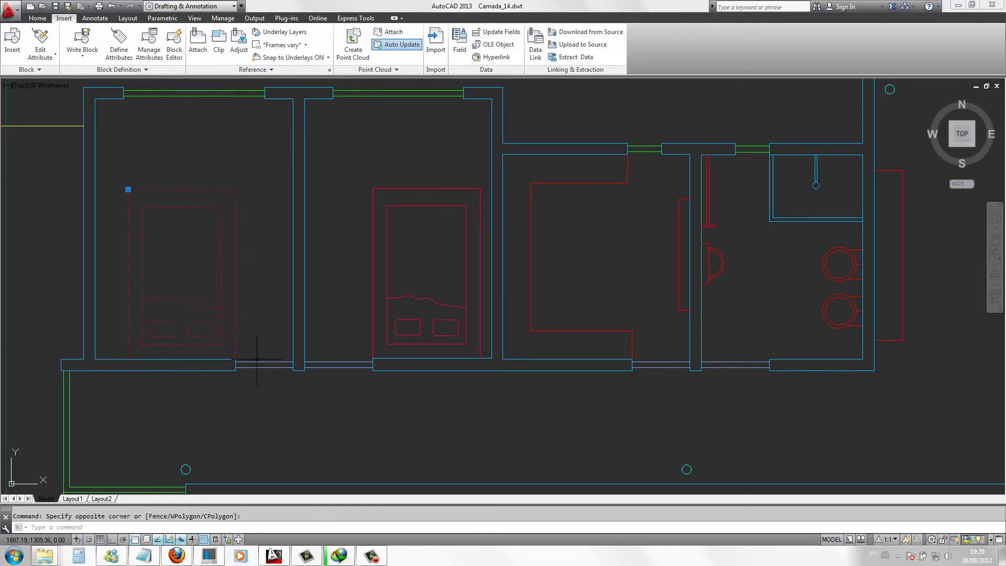
click(359, 171)
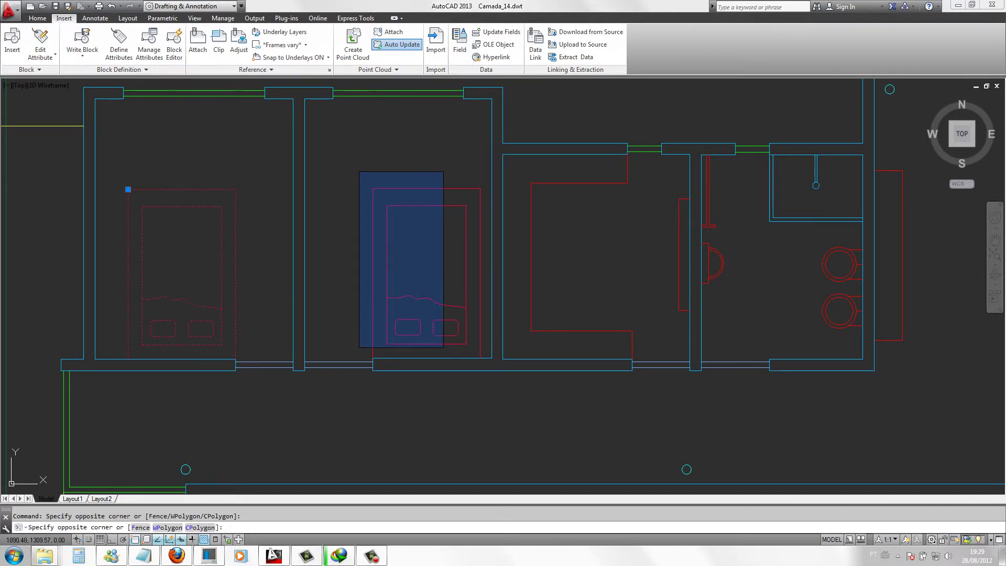
click(487, 360)
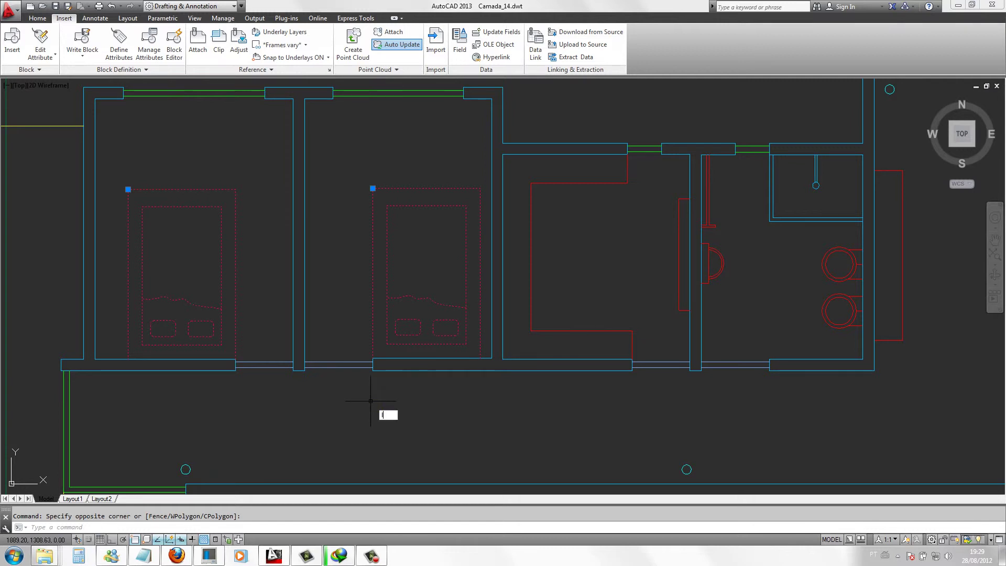
- Create a new layer Layer1 below Cozinha in Layer Properties, then close it
text(layer)
key(Return)
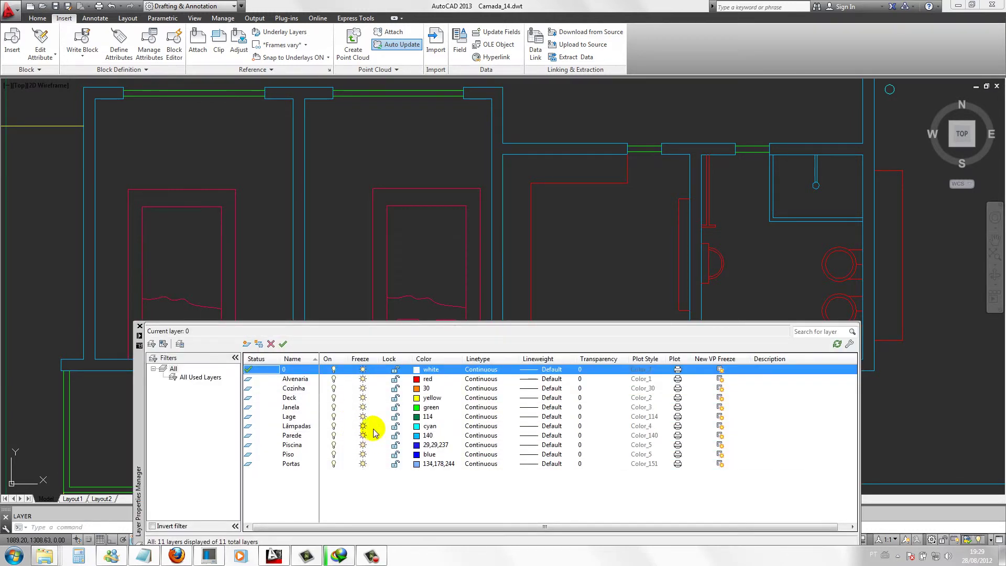
click(301, 392)
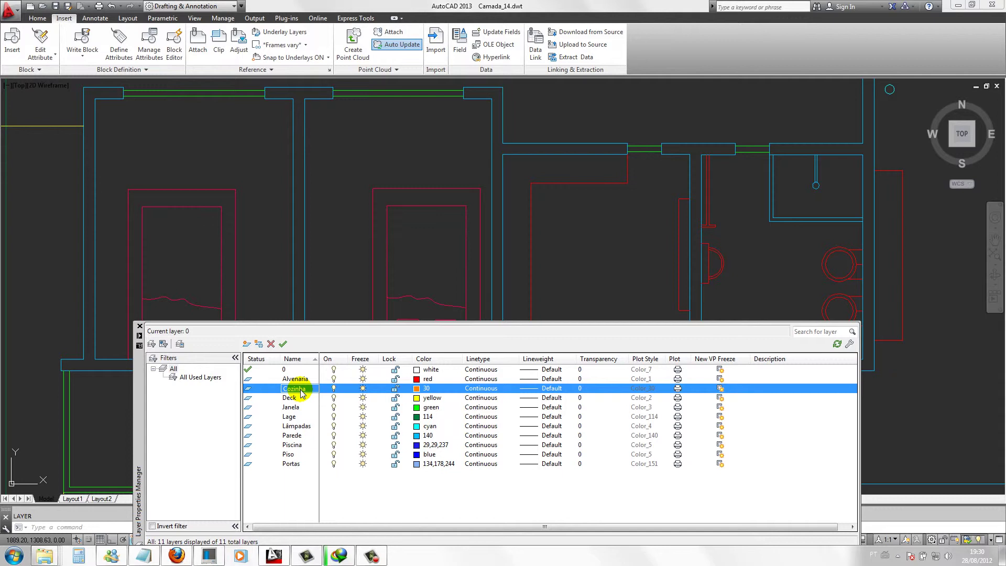
key(alt+n)
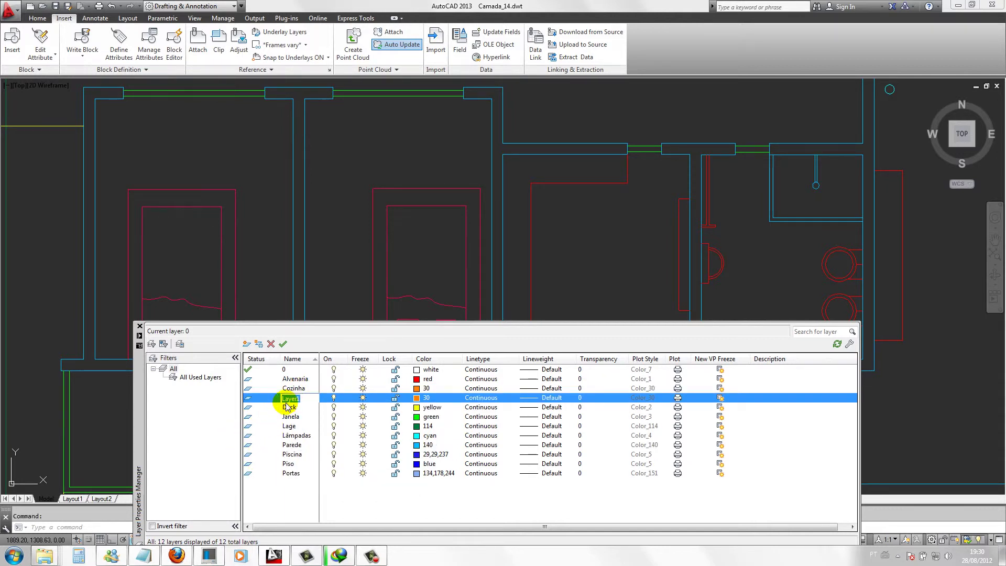
key(Up)
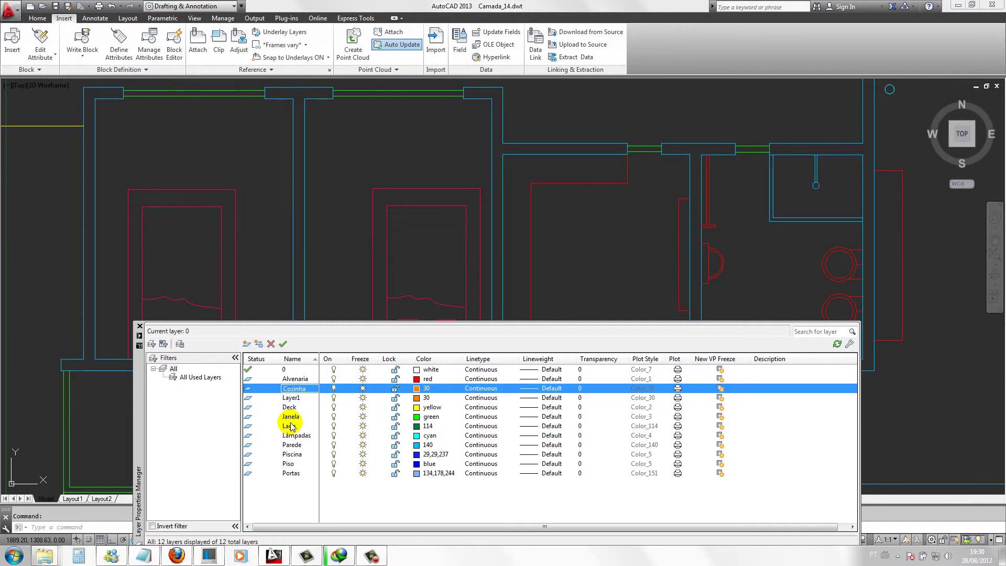
click(140, 328)
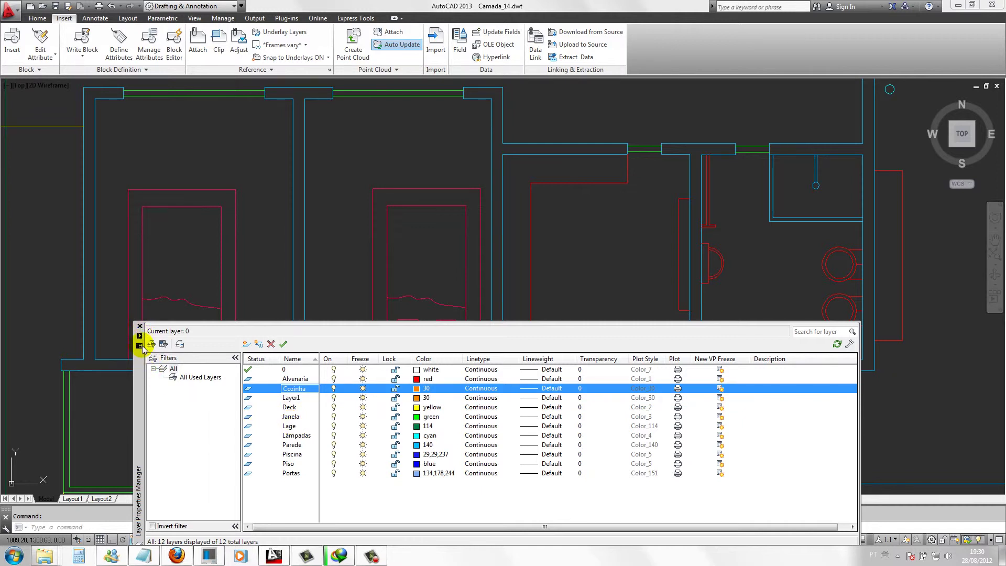
click(234, 391)
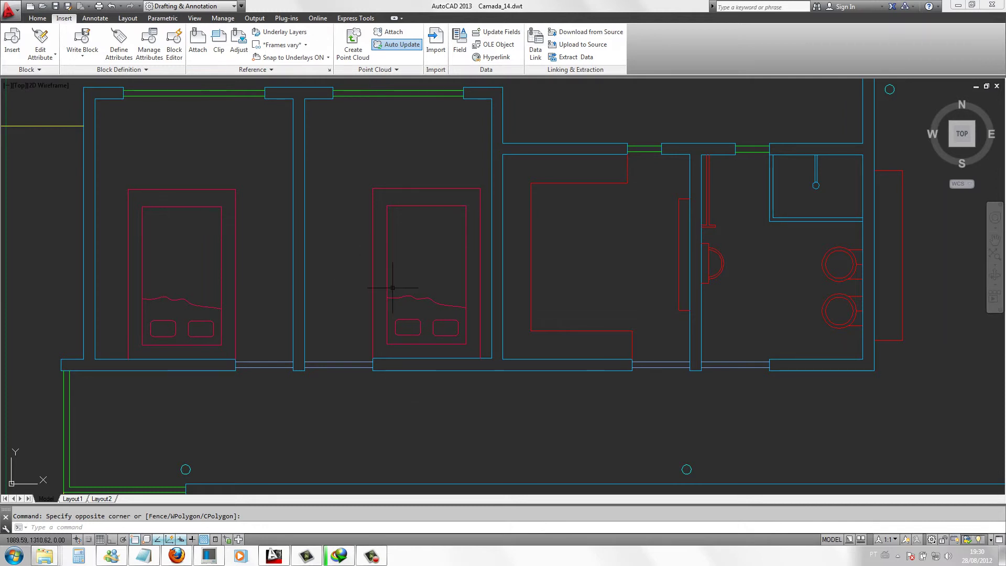
- Open Properties with MO, select the second bed, and move the palette to the right
text(mo)
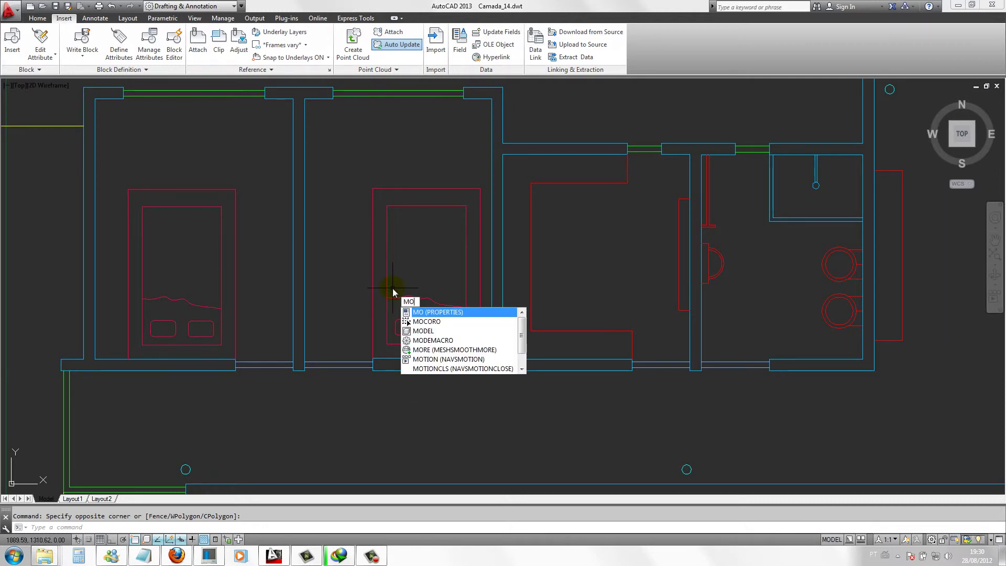
key(Return)
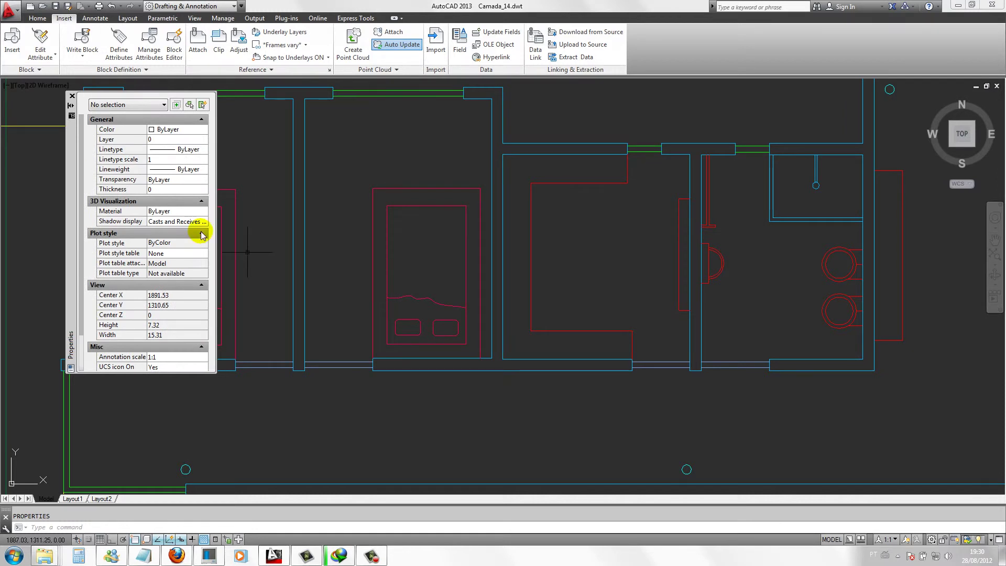
click(364, 179)
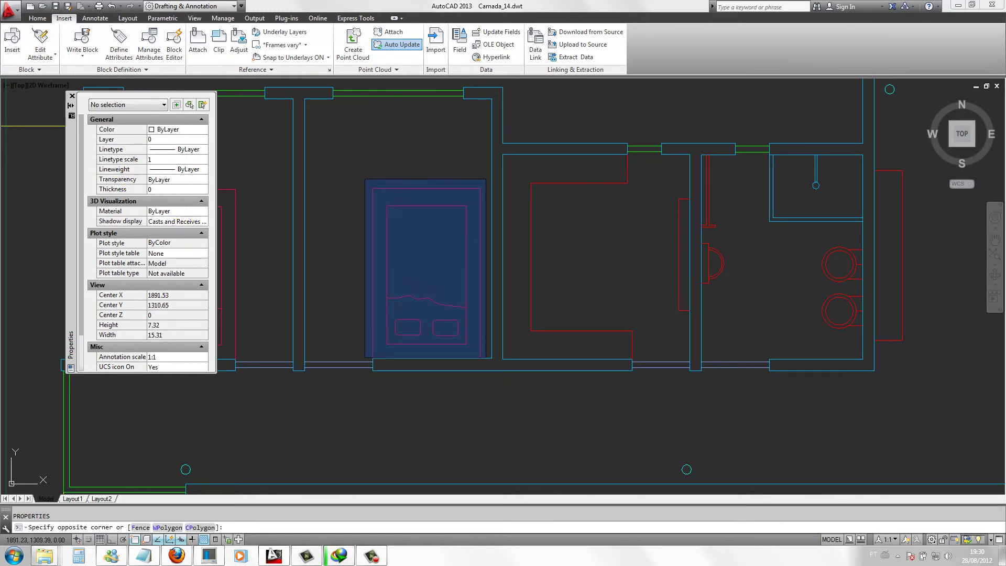
click(487, 359)
click(361, 179)
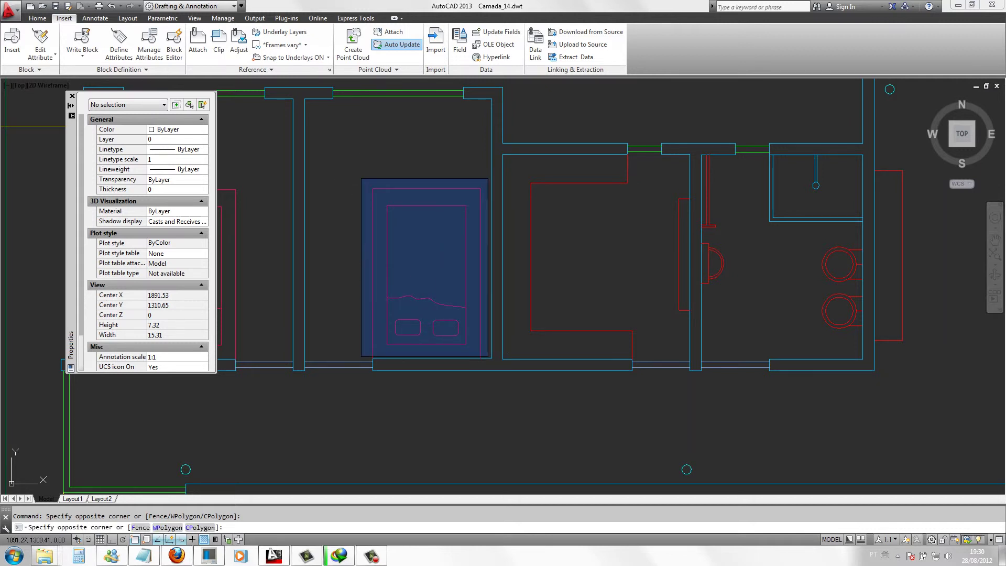
click(487, 357)
click(487, 357)
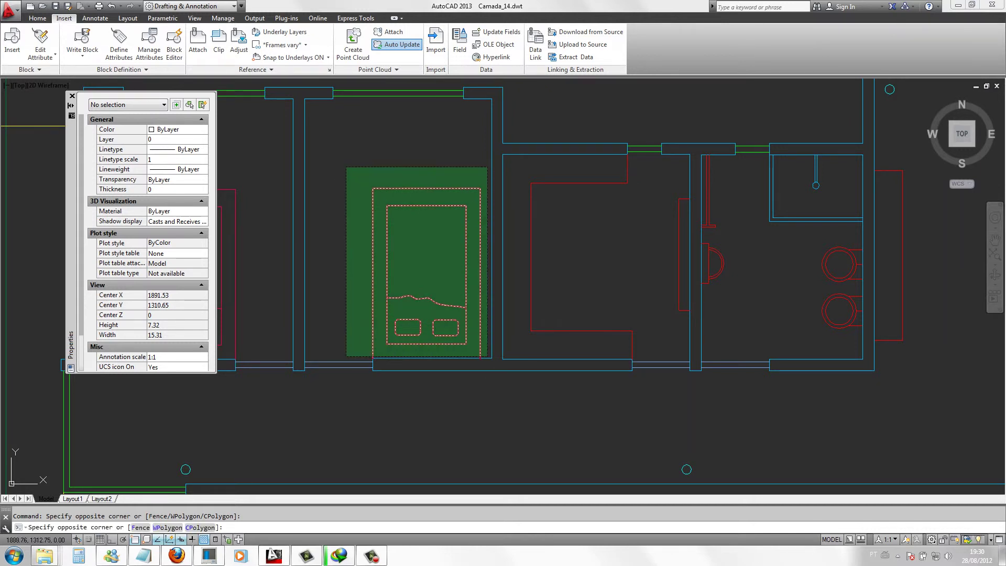
click(347, 163)
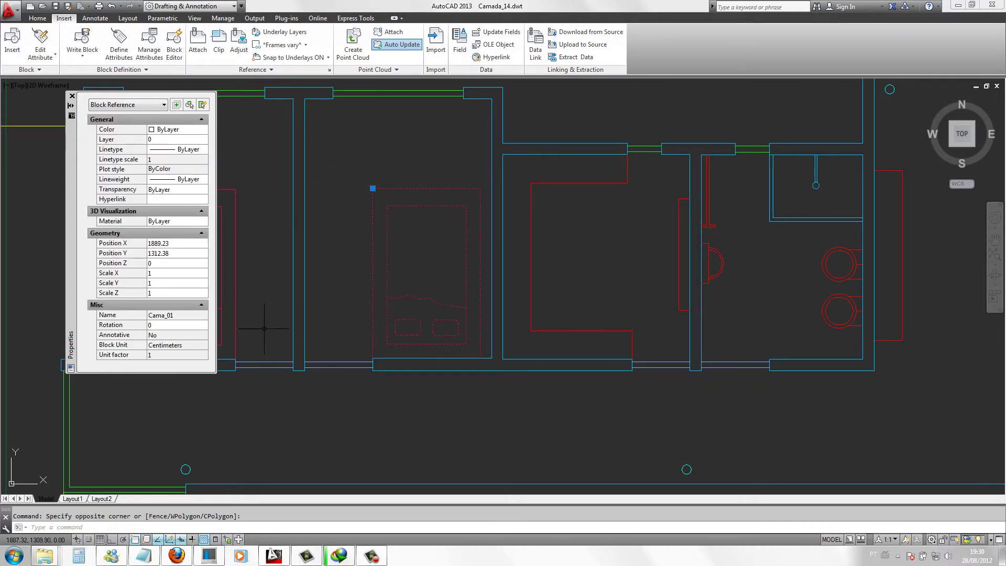
scroll(264, 328, down, 4)
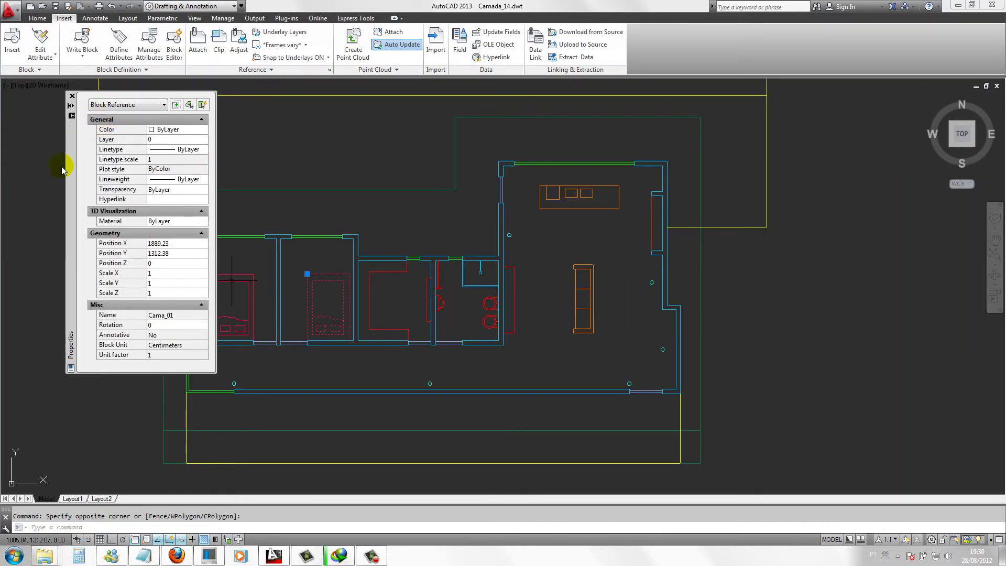
drag(67, 169, 748, 191)
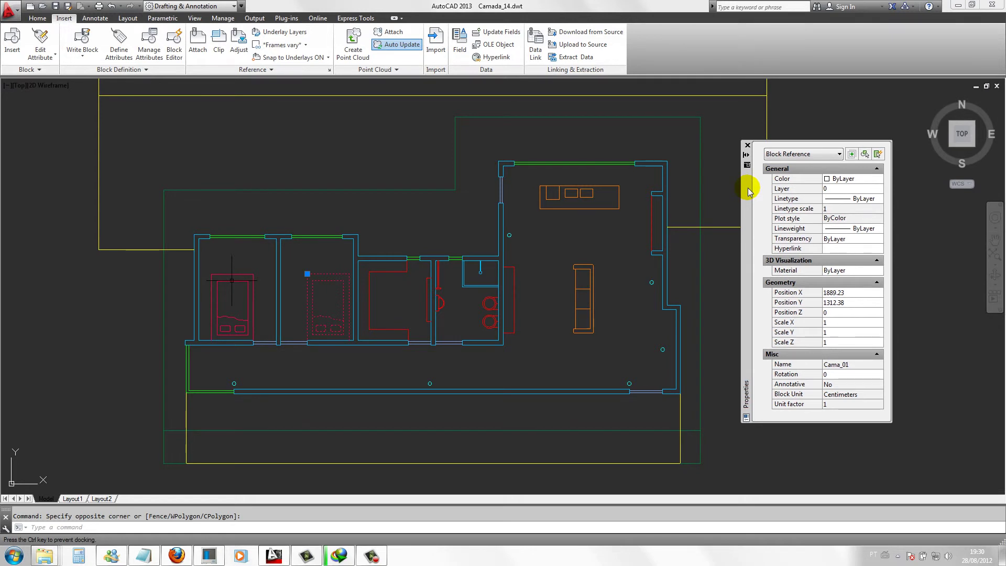
mouse_move(748, 191)
mouse_down()
mouse_move(802, 181)
mouse_move(791, 205)
mouse_up()
scroll(231, 333, up, 2)
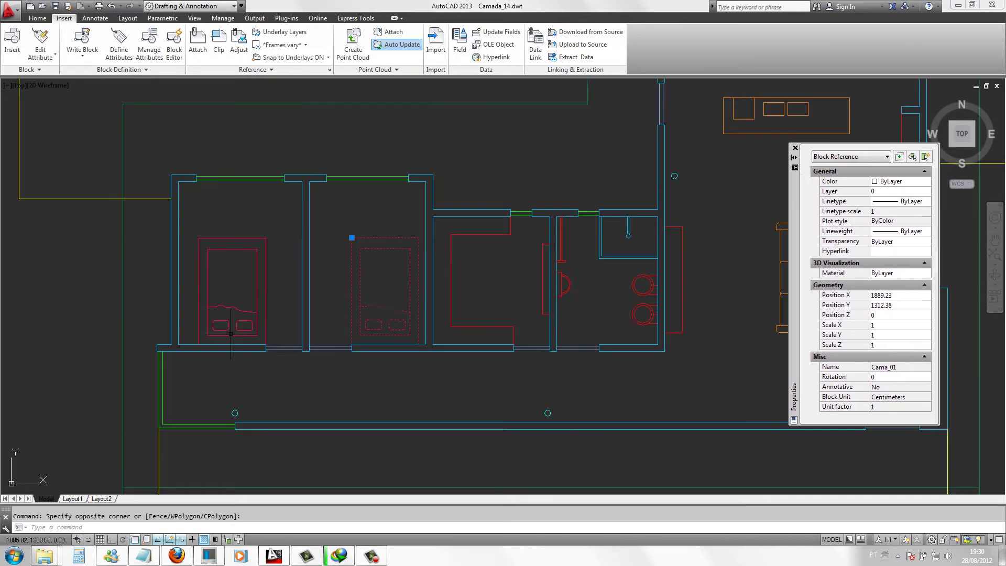
- Crossing-select both beds, set their layer to Cozinha, then deselect
click(278, 341)
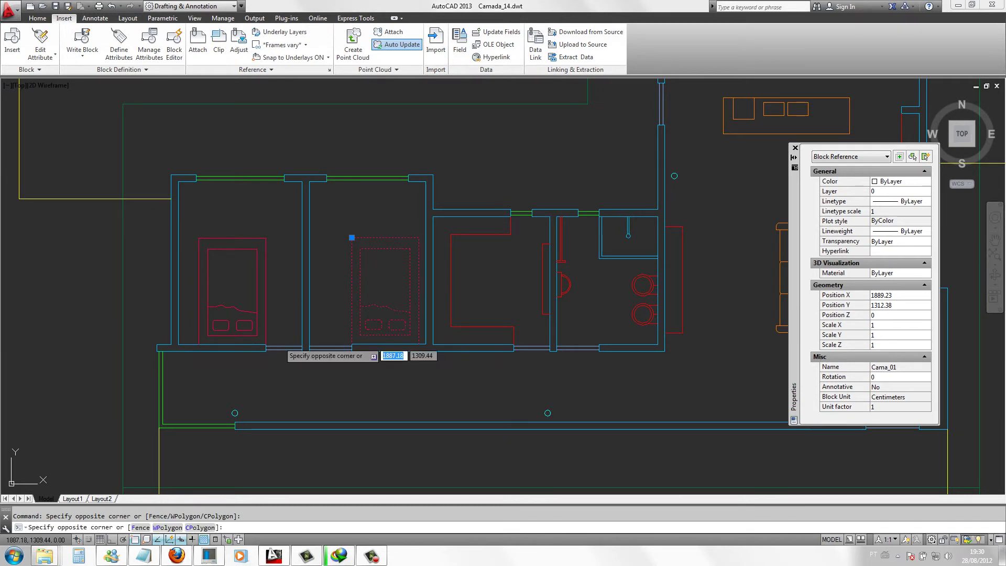
click(195, 233)
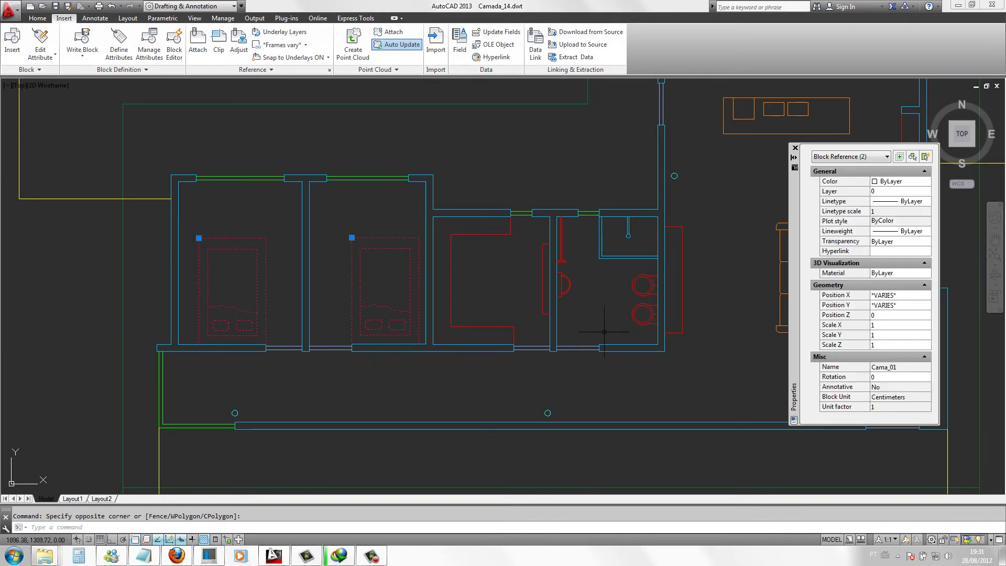
click(902, 193)
click(903, 194)
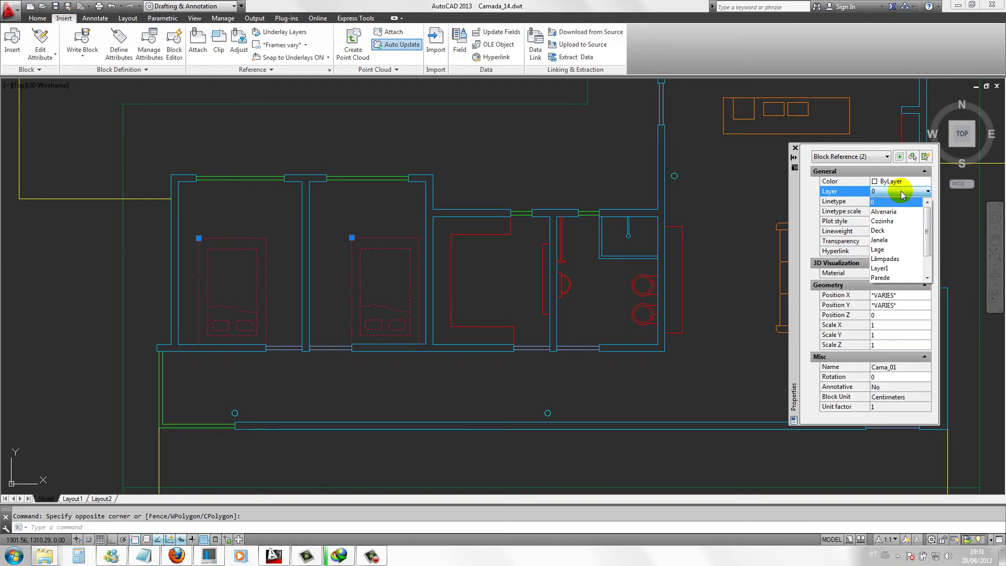
click(889, 222)
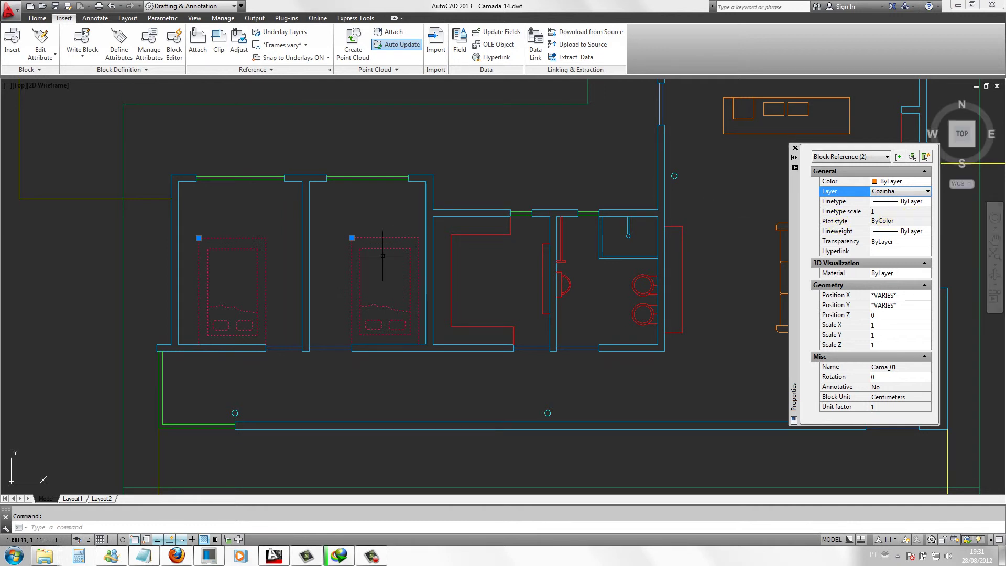
key(Escape)
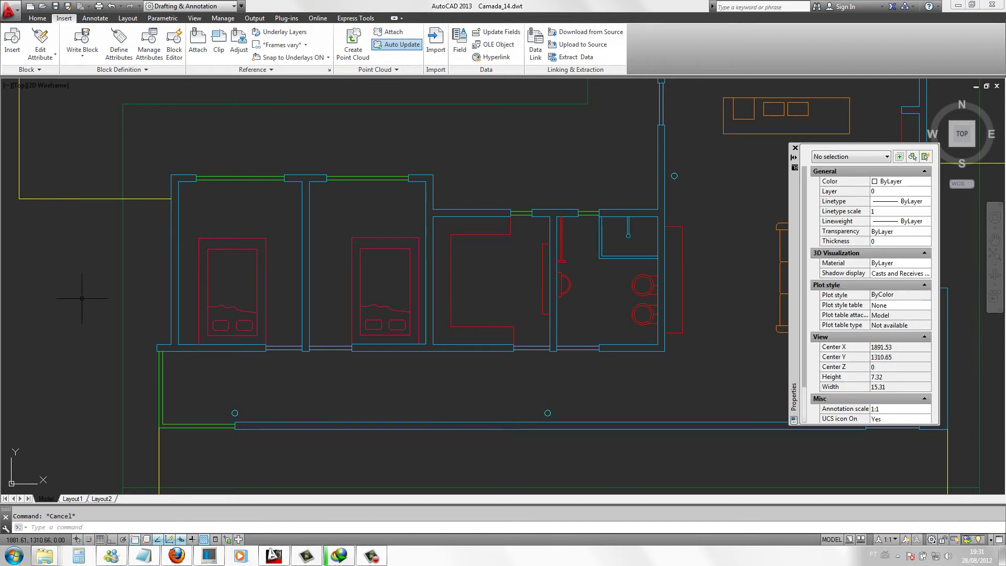
text(la)
- Turn Cozinha off to hide the beds, close Properties, and turn Cozinha back on
key(Return)
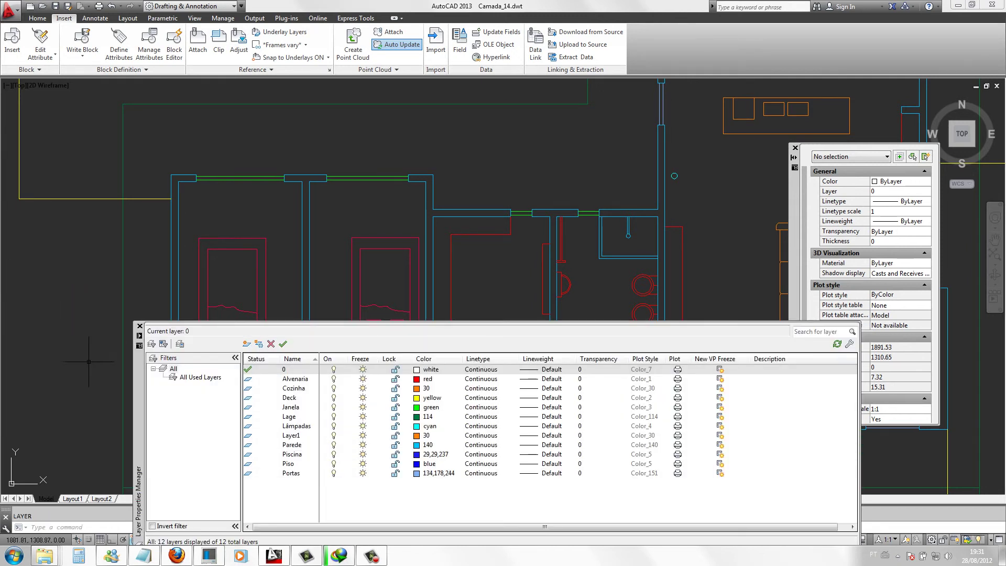
mouse_move(140, 369)
mouse_down()
mouse_move(136, 427)
mouse_move(137, 417)
mouse_up()
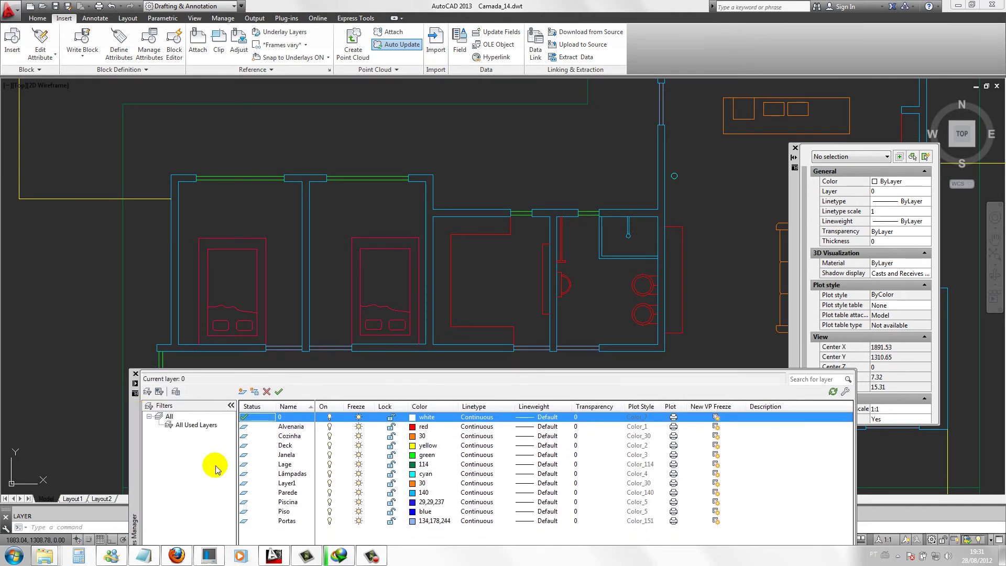
click(329, 437)
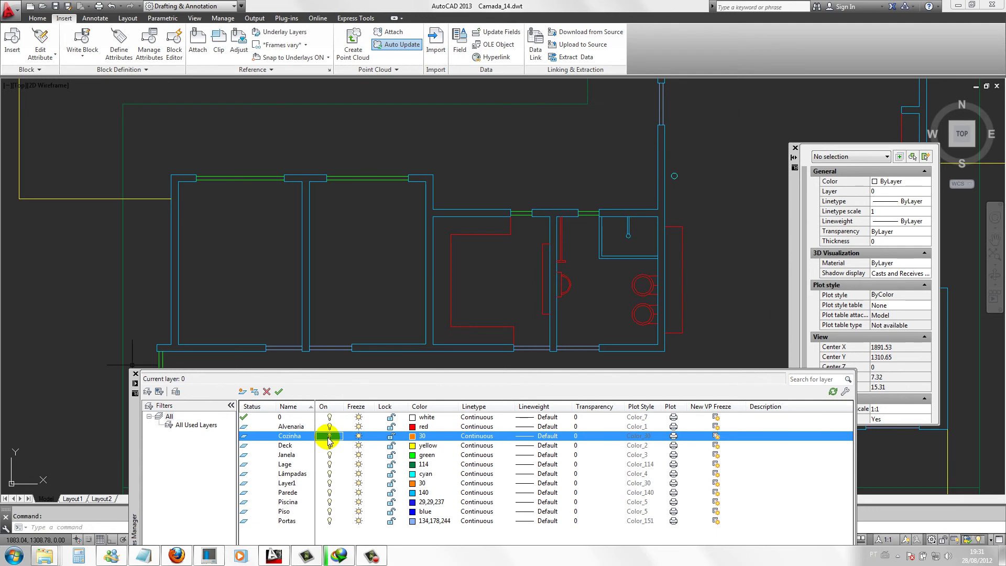
click(795, 149)
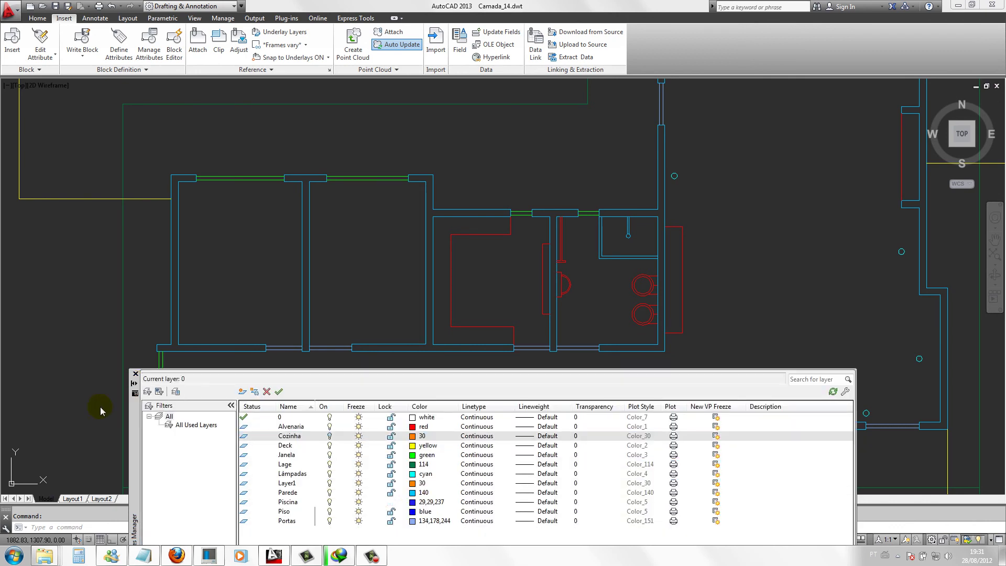
click(329, 436)
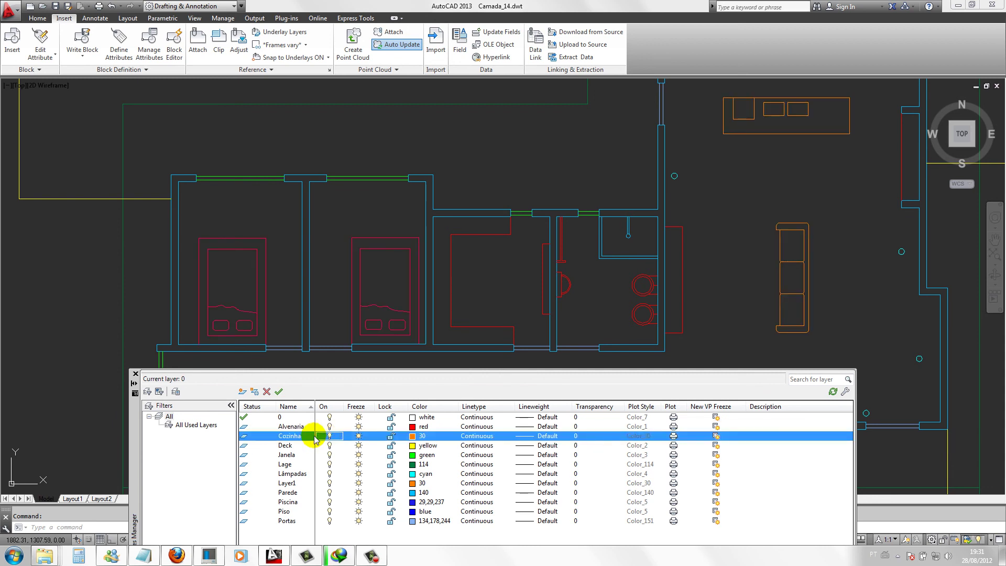